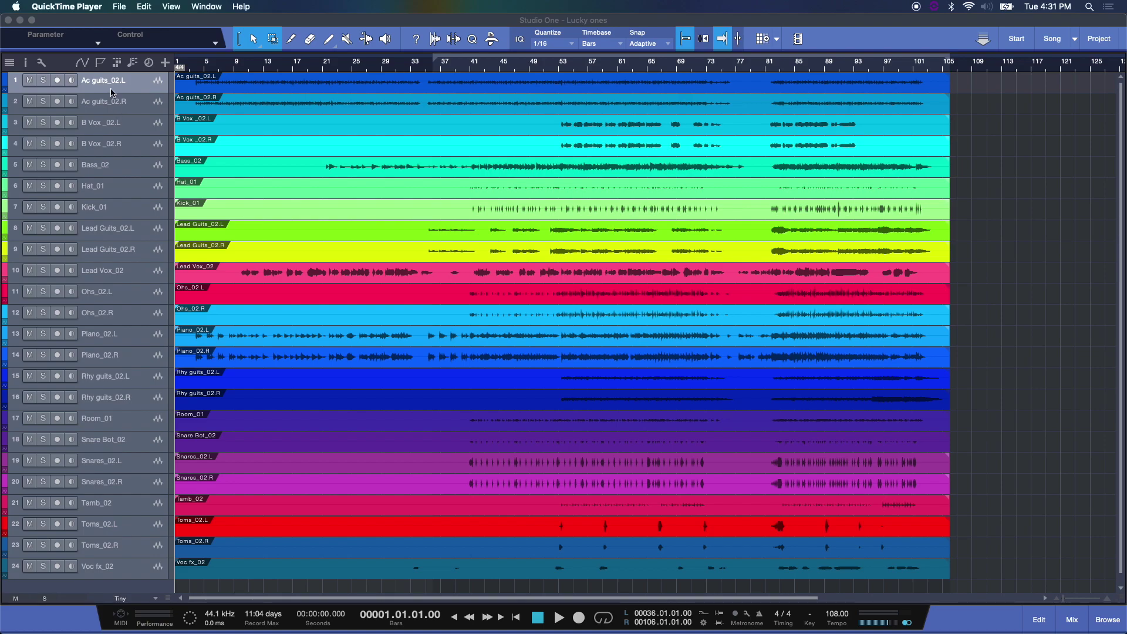
Step: Click through the session's track list to locate the drum tracks
left_click(139, 117)
left_click(139, 124)
left_click(141, 147)
left_click(133, 167)
left_click(131, 189)
left_click(130, 208)
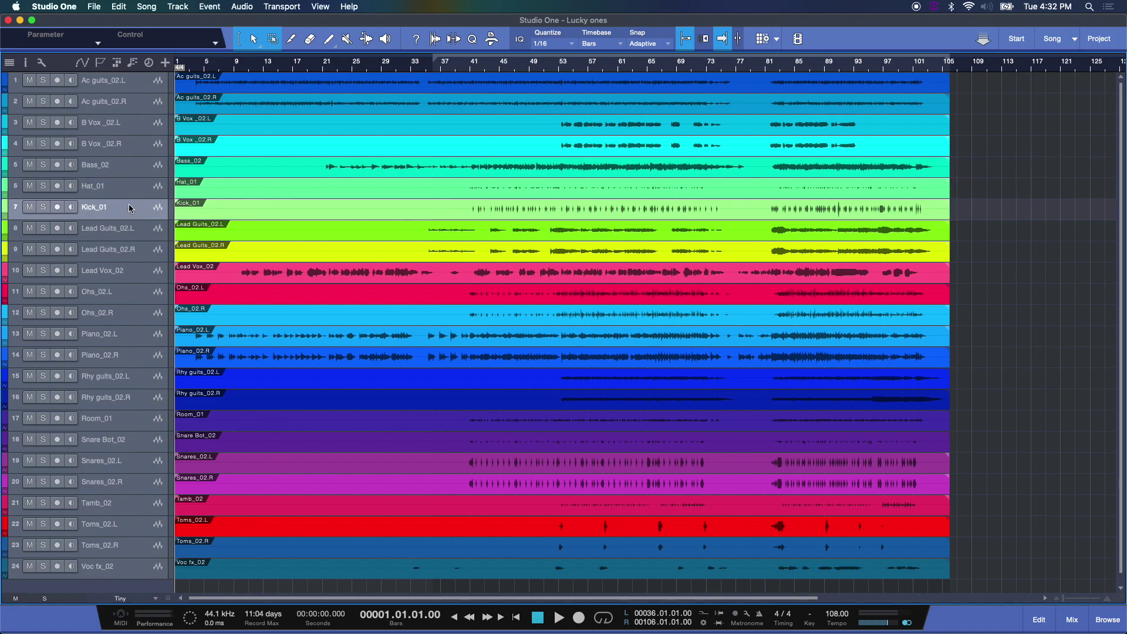
left_click(142, 238)
left_click(143, 256)
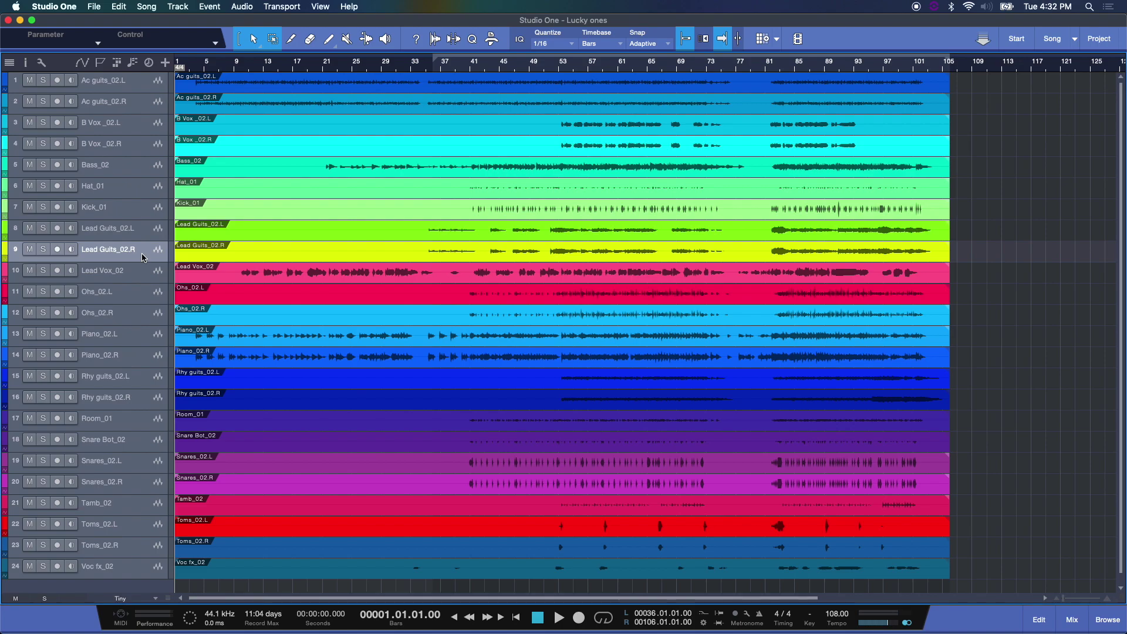
left_click(130, 338)
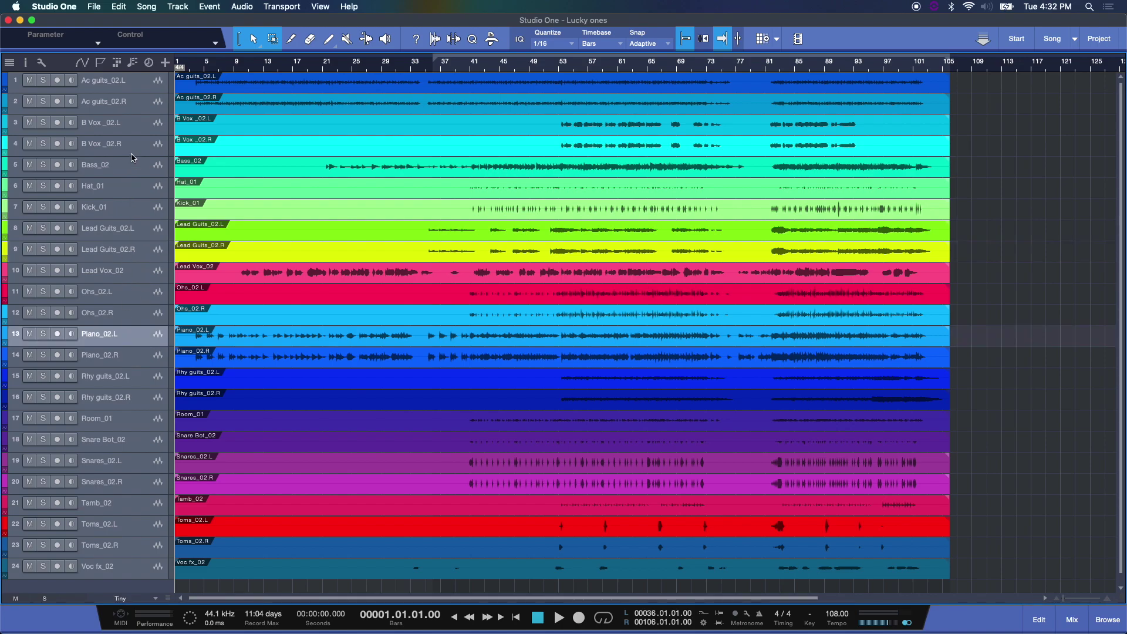
left_click(136, 88)
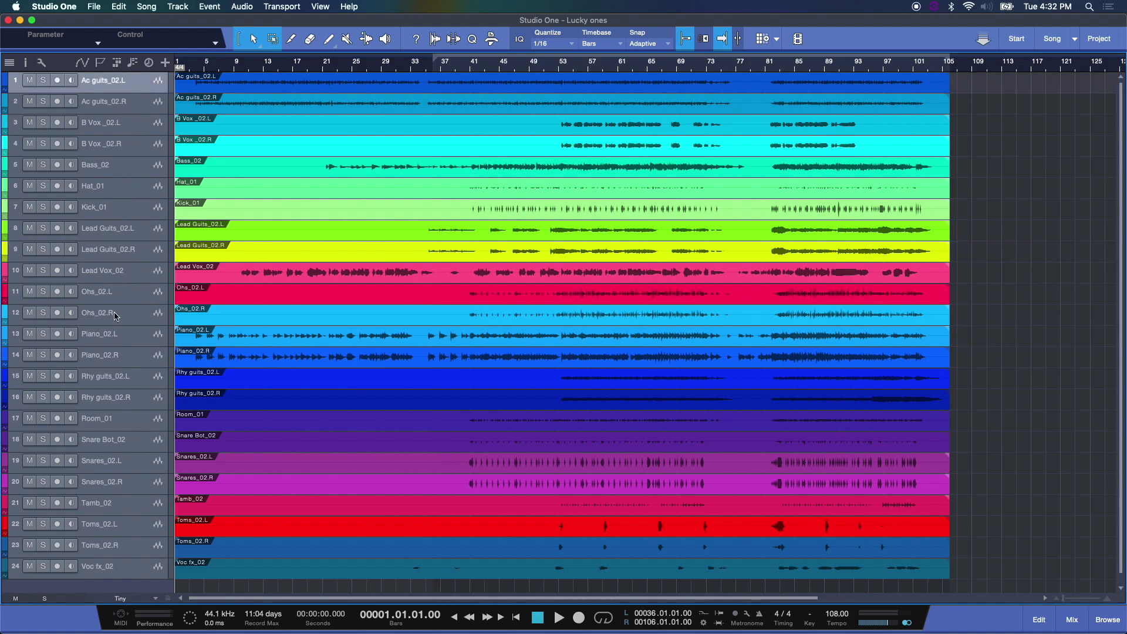
Step: Move Ohs_02.L and Ohs_02.R to the top of the track list
left_click(132, 295)
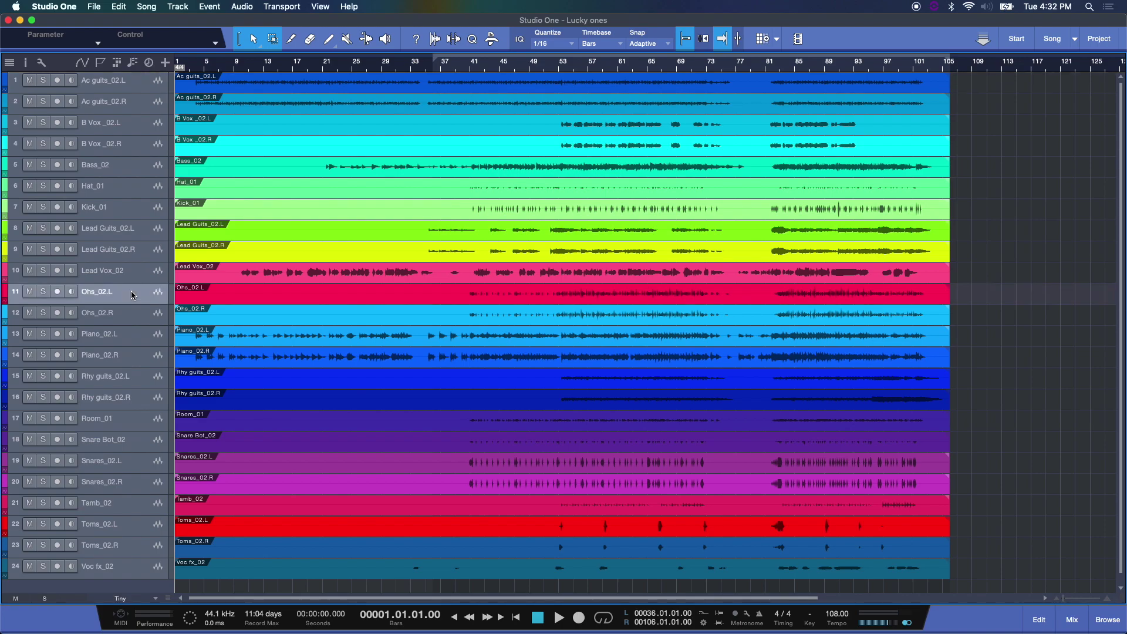
left_click(128, 313, "shift")
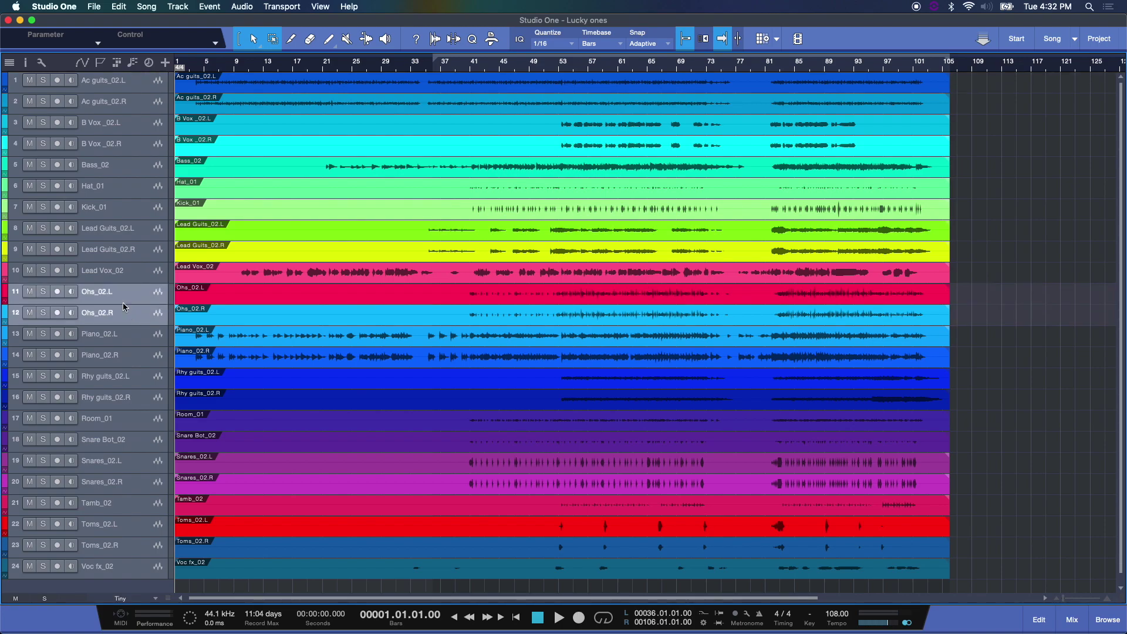
left_click_drag(121, 297, 129, 80)
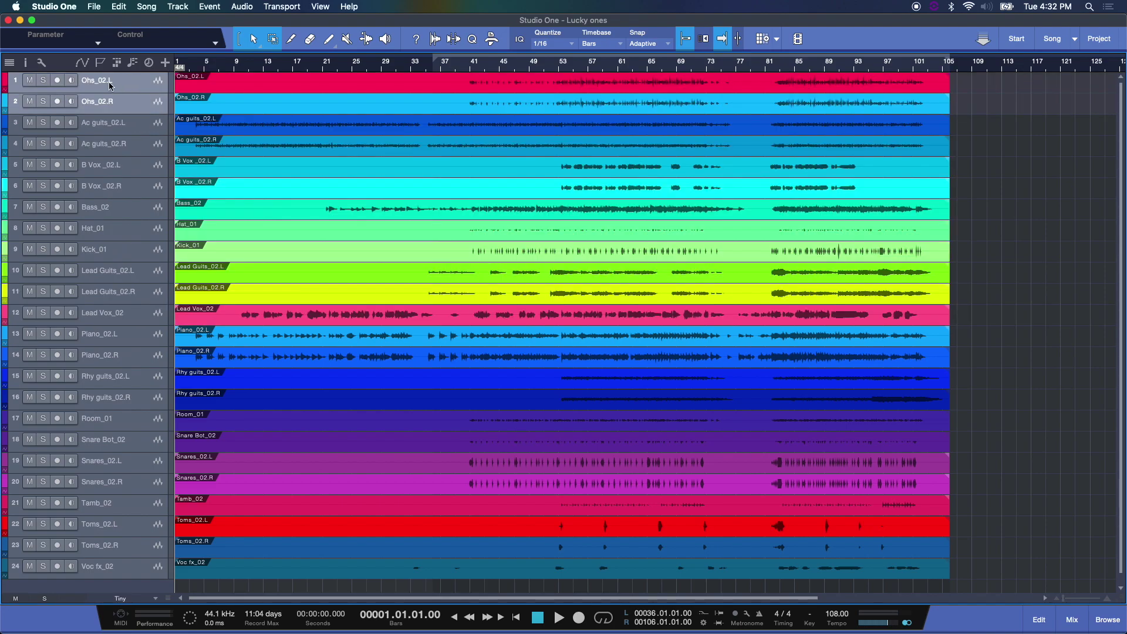
Step: Place Hat_01, Kick_01, Snare Bot_02 and Snares_02.L in order below the Ohs tracks
left_click(130, 228)
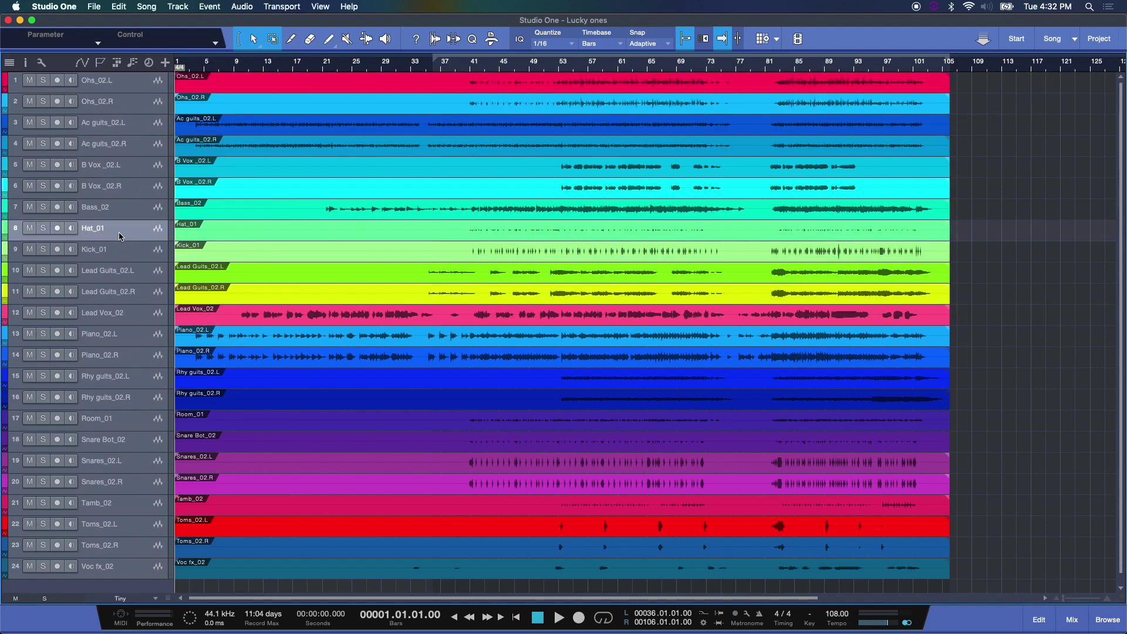
left_click_drag(120, 235, 129, 122)
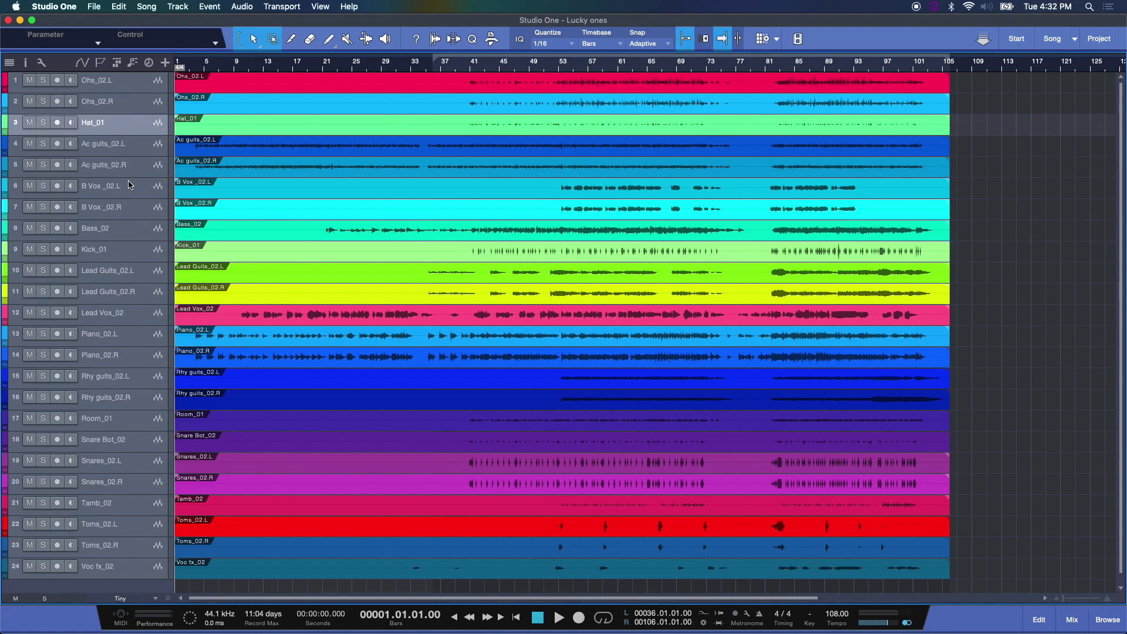
left_click_drag(129, 250, 135, 144)
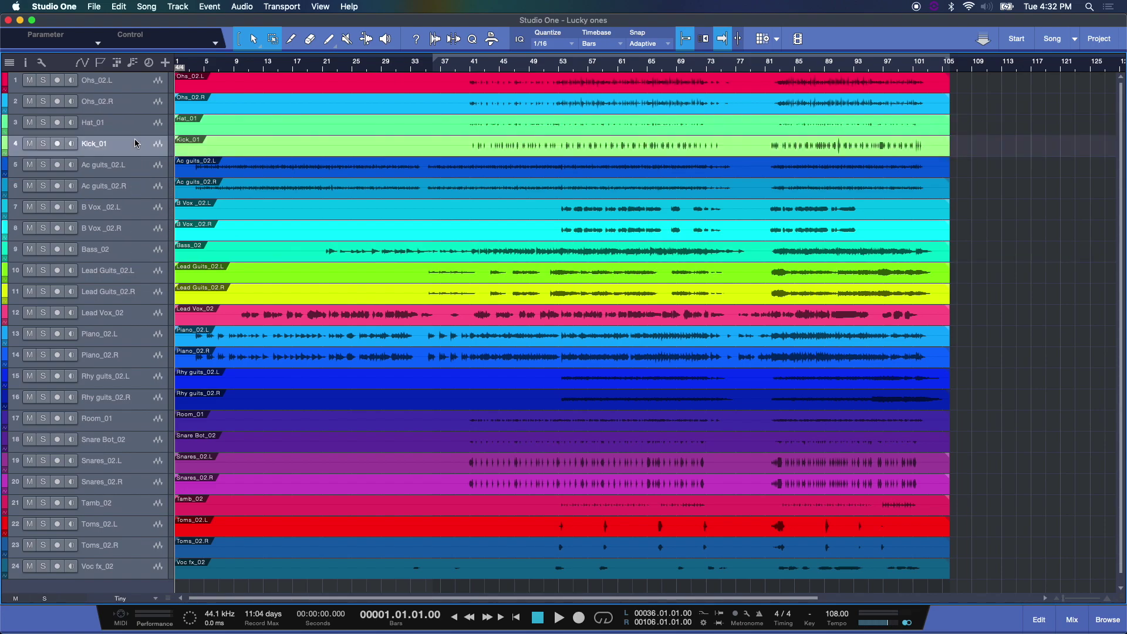
left_click(137, 444)
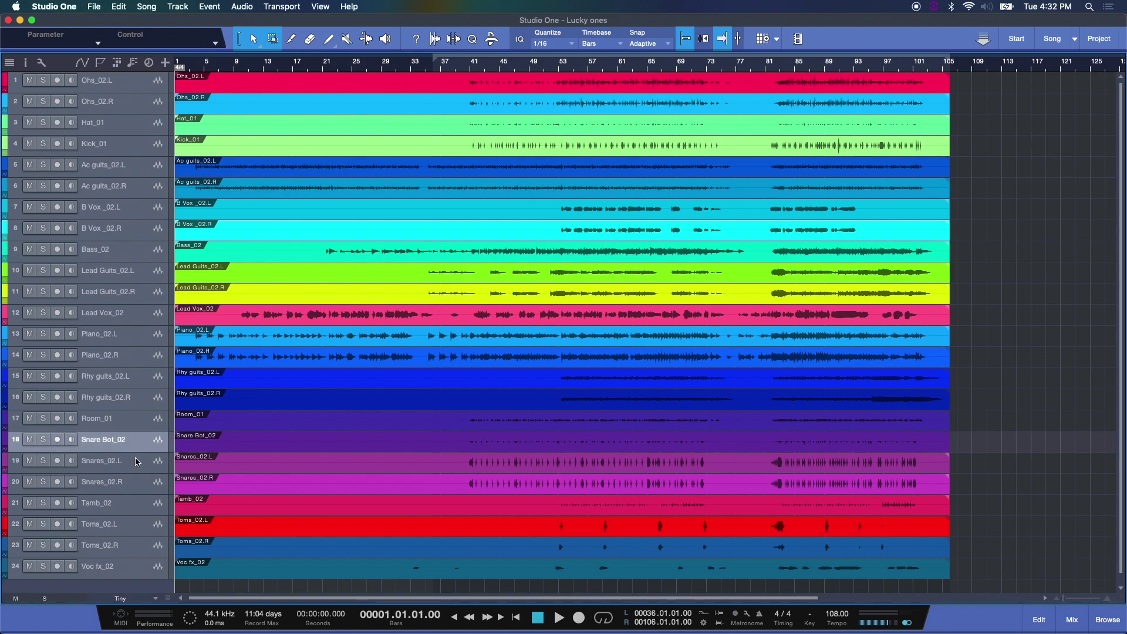
left_click(138, 462, "shift")
left_click_drag(138, 463, 135, 157)
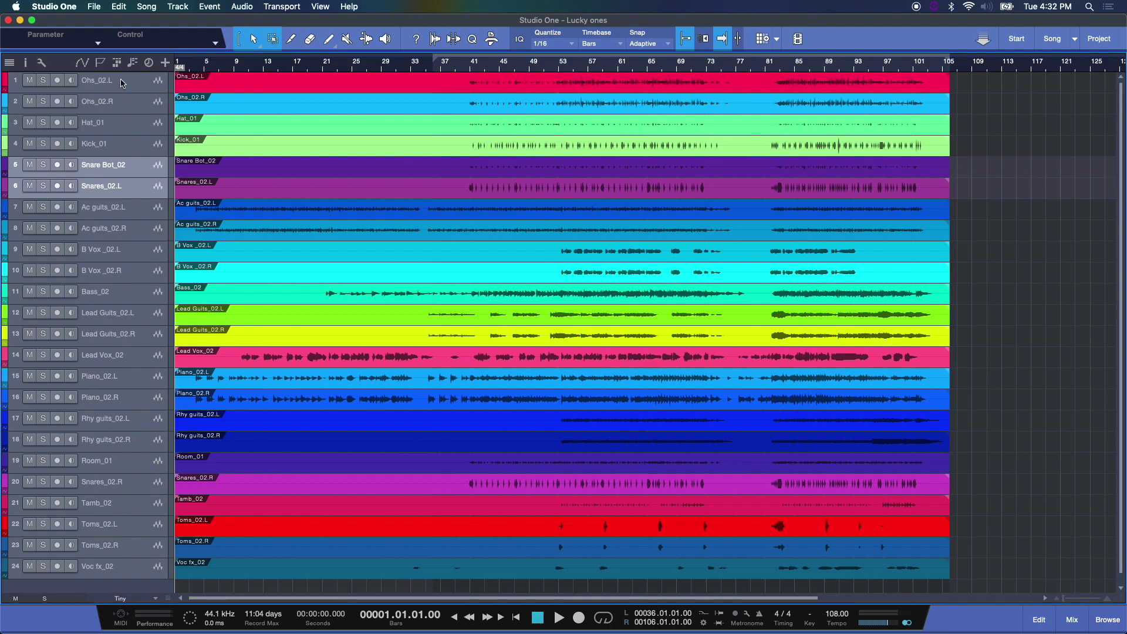
Step: Check the order of the six drum tracks now at the top
left_click(121, 82)
left_click(121, 103)
left_click(122, 124)
left_click(121, 143)
left_click(126, 165)
left_click(130, 191)
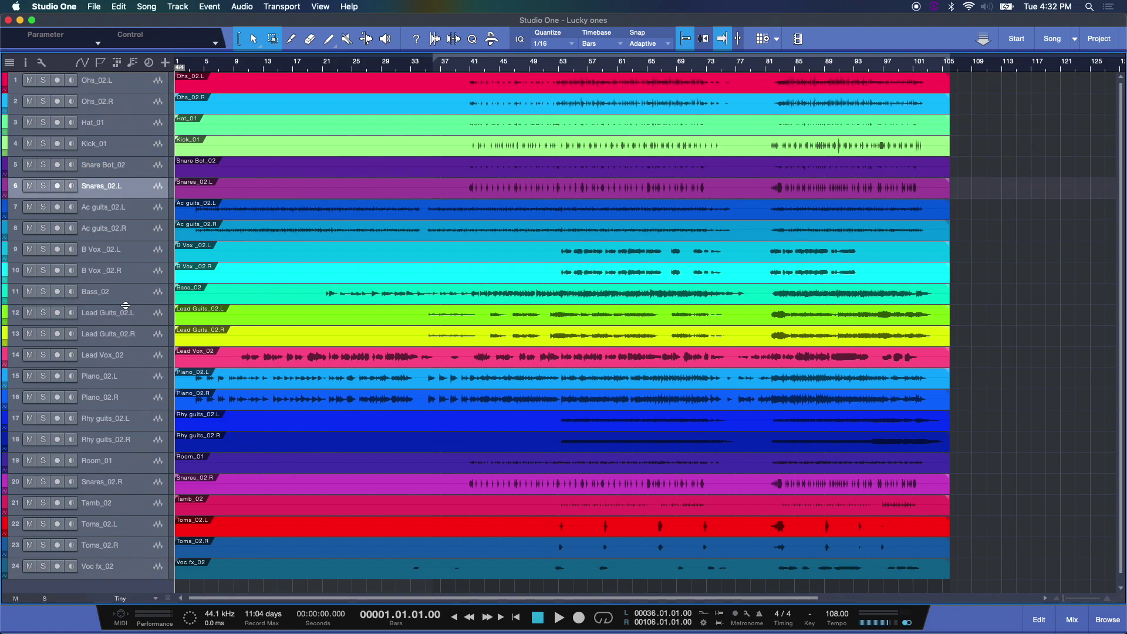
Step: Move Tamb_02, Toms_02.L and Toms_02.R just below Snares_02.L
left_click(134, 504)
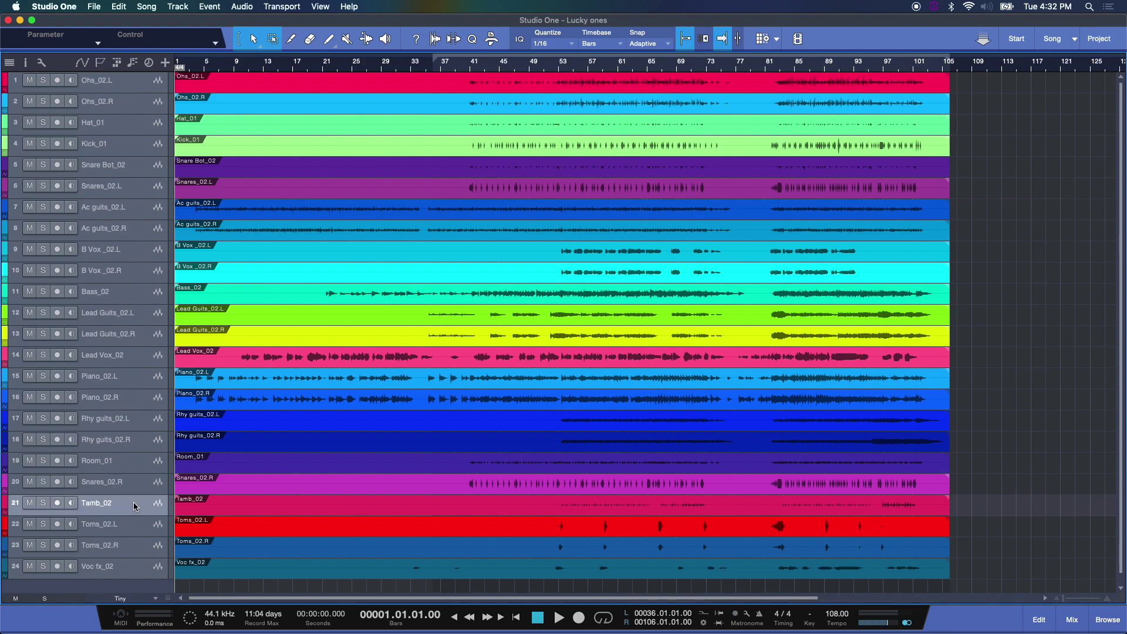
left_click(135, 526, "shift")
left_click(135, 547, "shift")
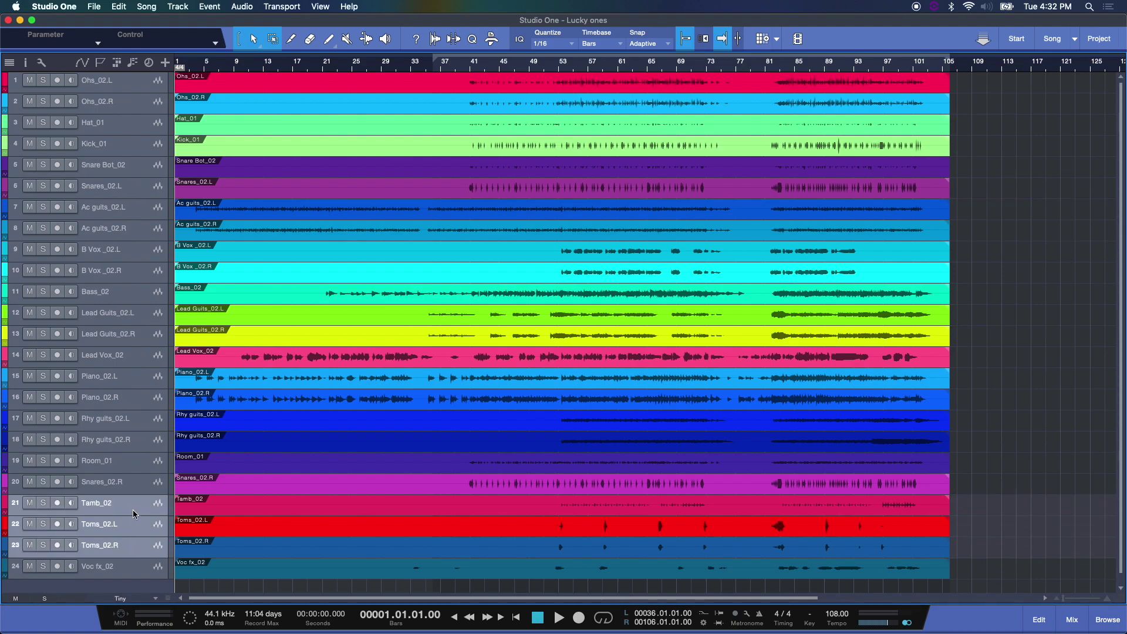
left_click_drag(134, 513, 141, 198)
Step: Select all nine drum tracks from Ohs_02.L through Toms_02.R
left_click(134, 85)
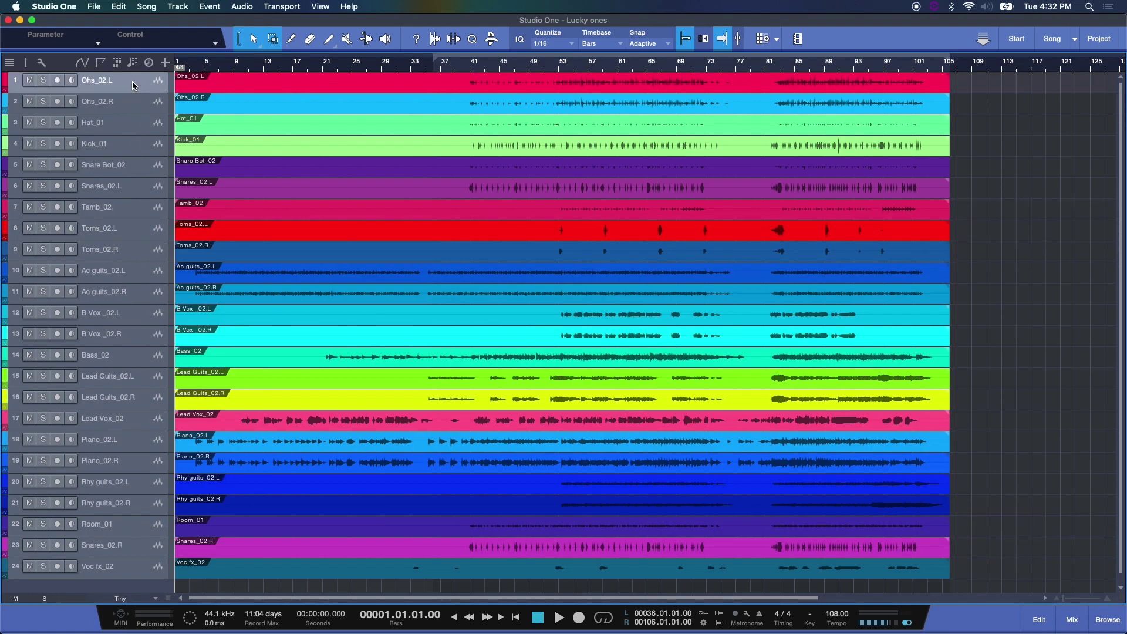
left_click(135, 104)
left_click(134, 128)
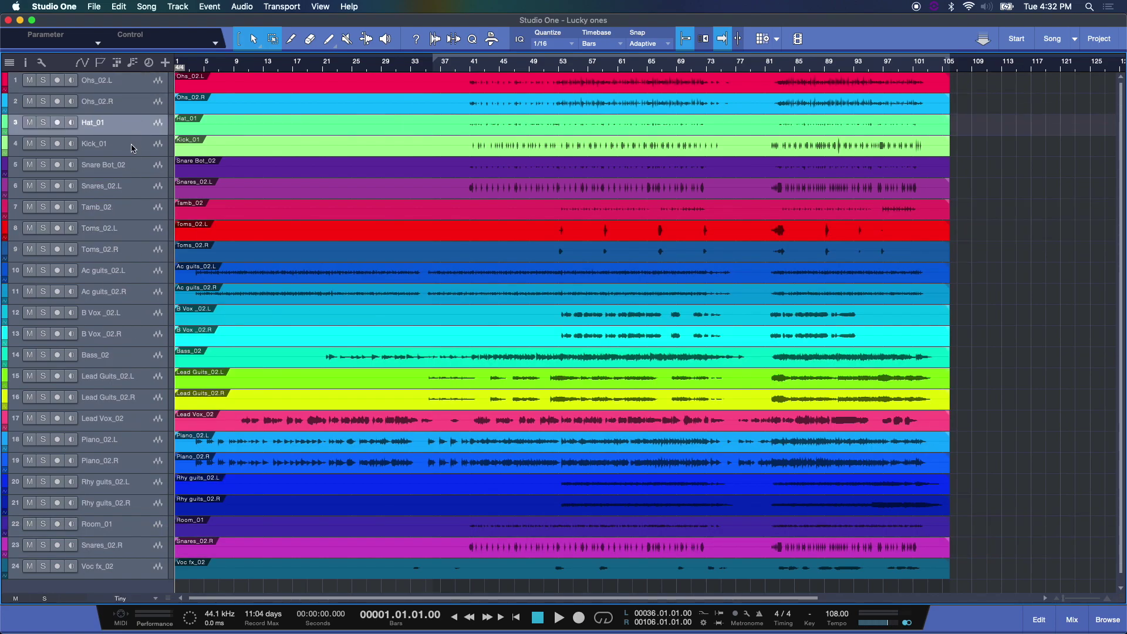
left_click(131, 148)
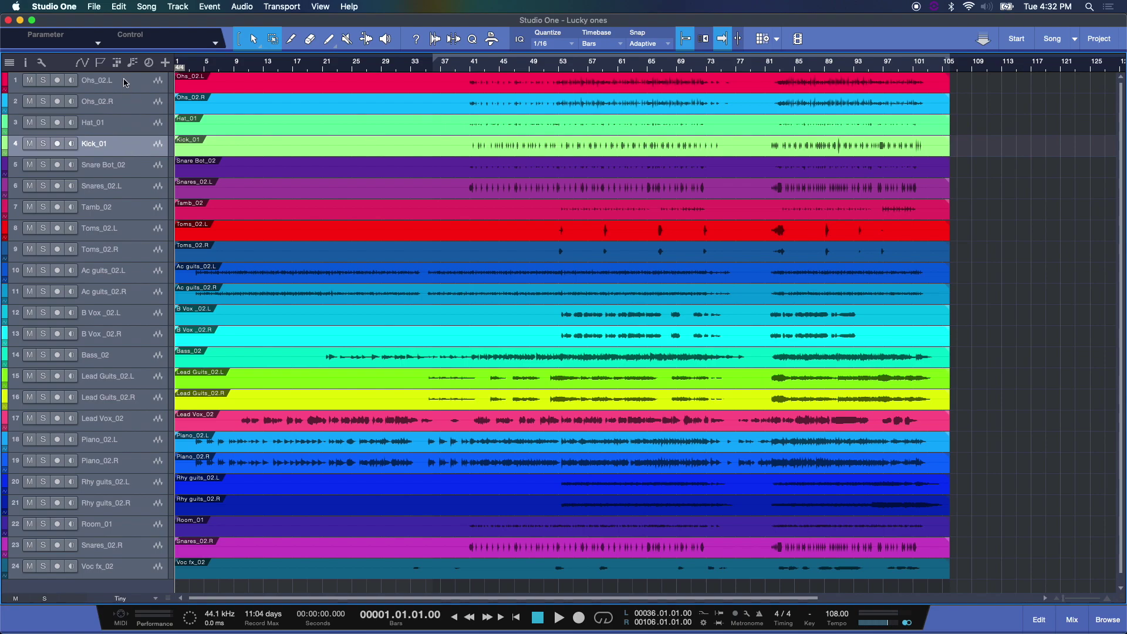
left_click(130, 255)
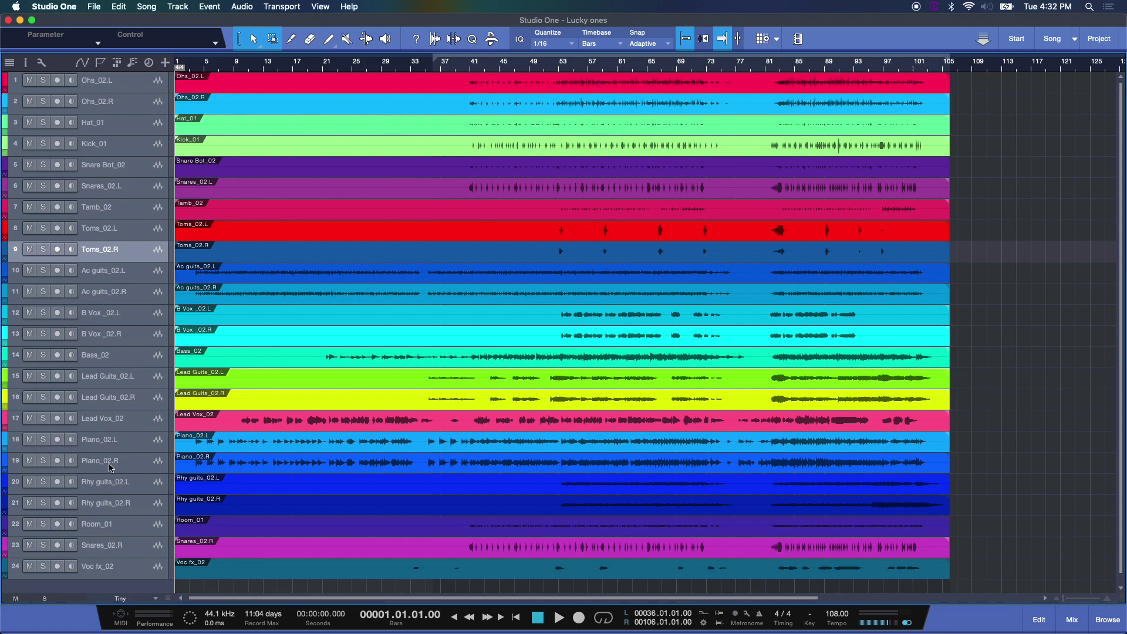
left_click(129, 80)
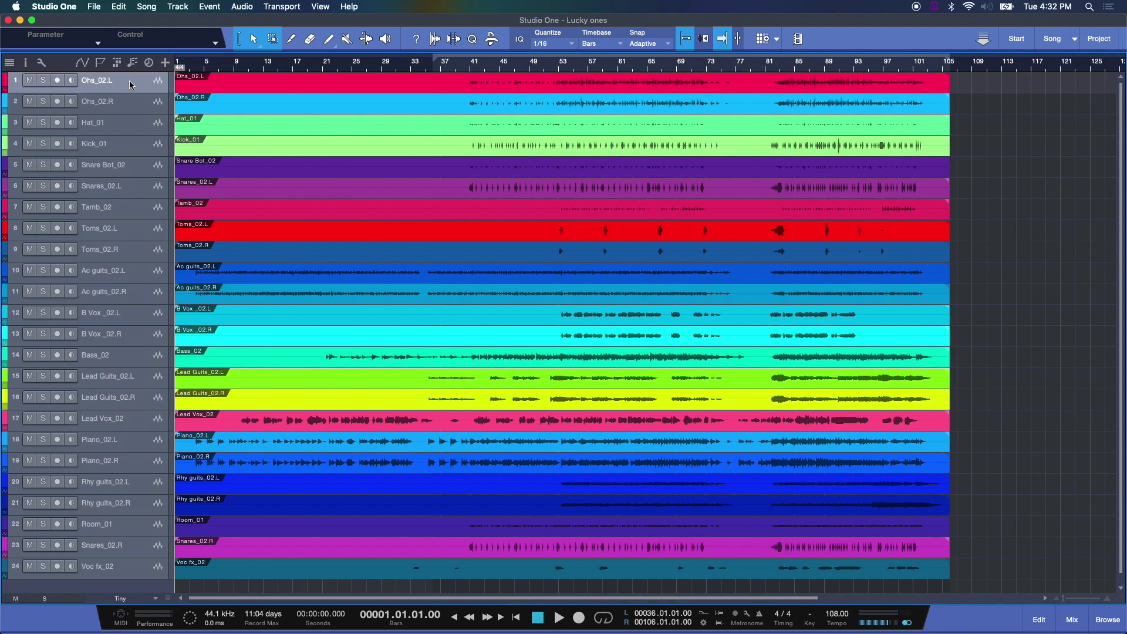
left_click(134, 256, "shift")
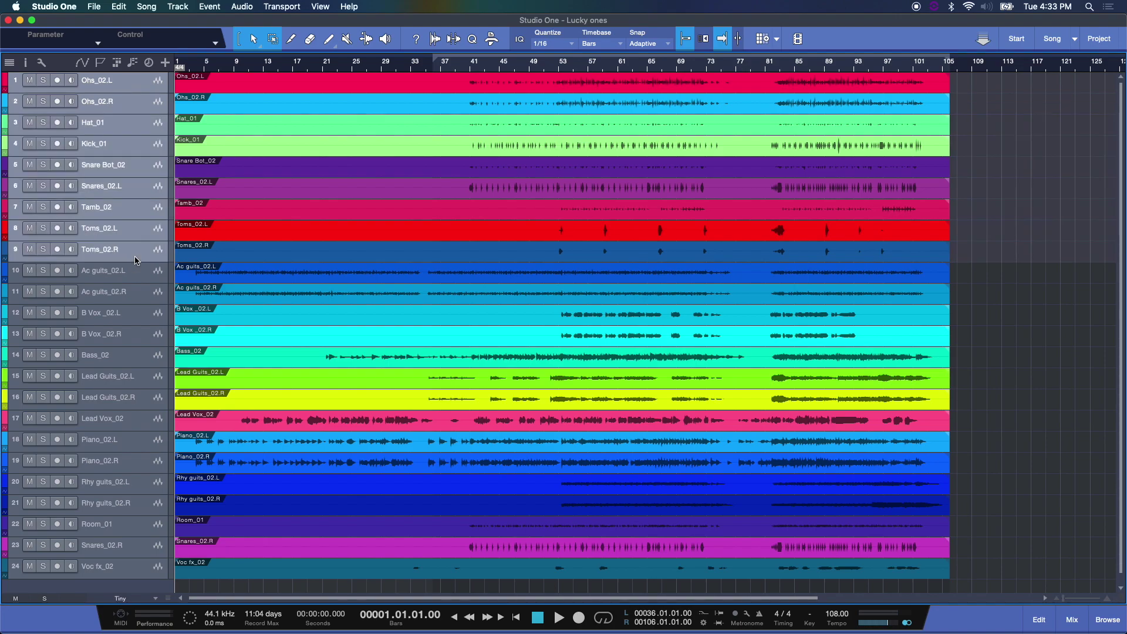
Step: Colour the selected drum tracks tan from the colour palette
left_click(3, 151)
left_click(69, 161)
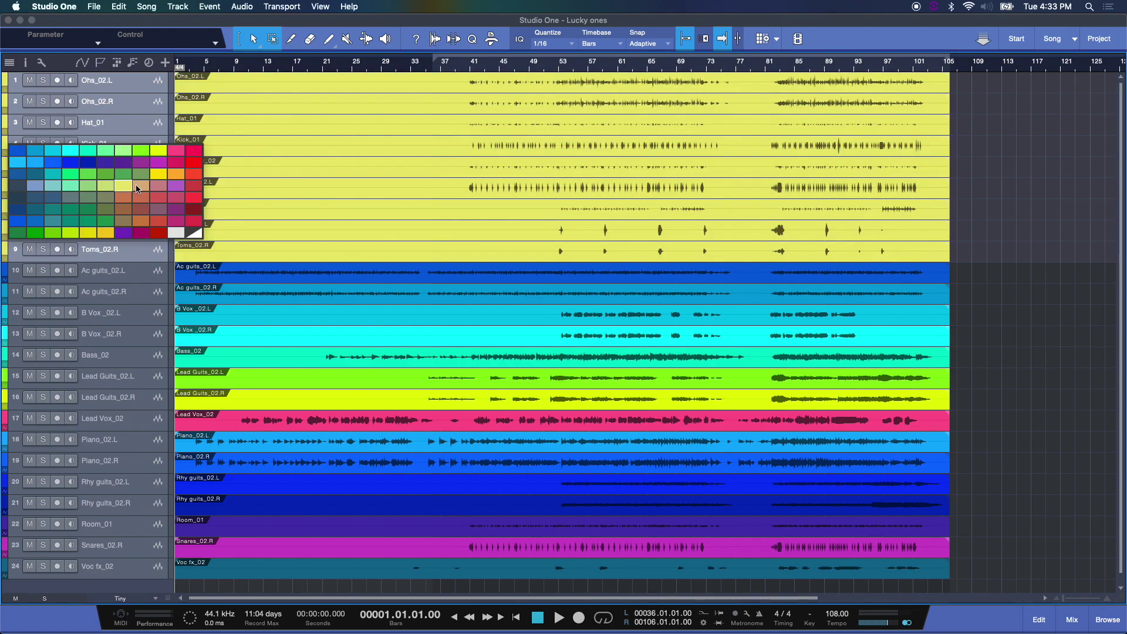
left_click(193, 187)
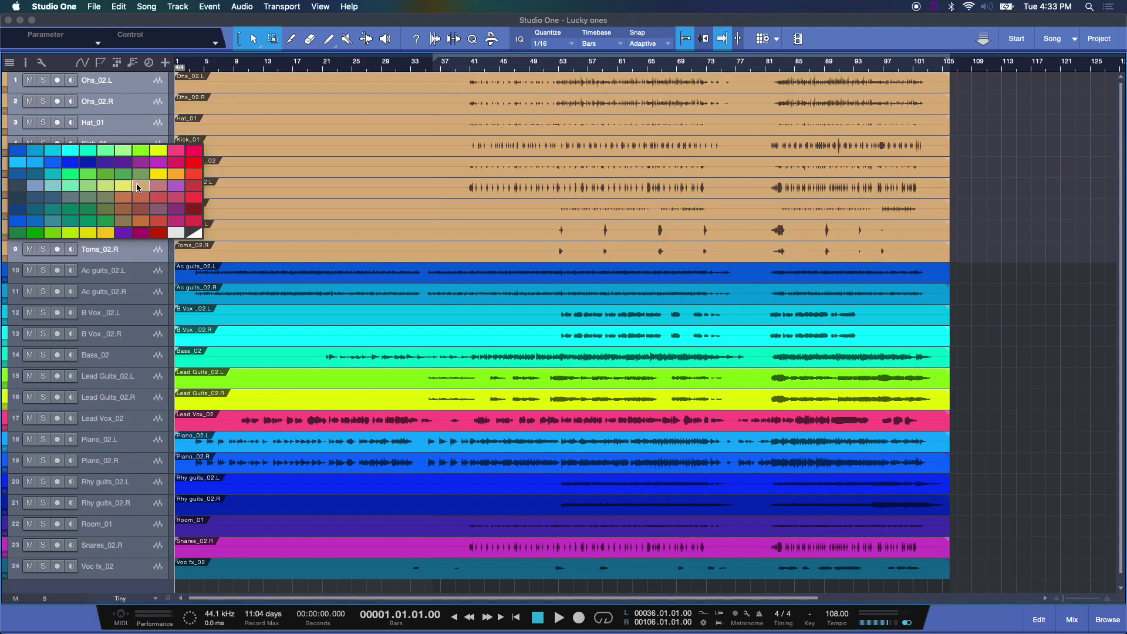
left_click(141, 186)
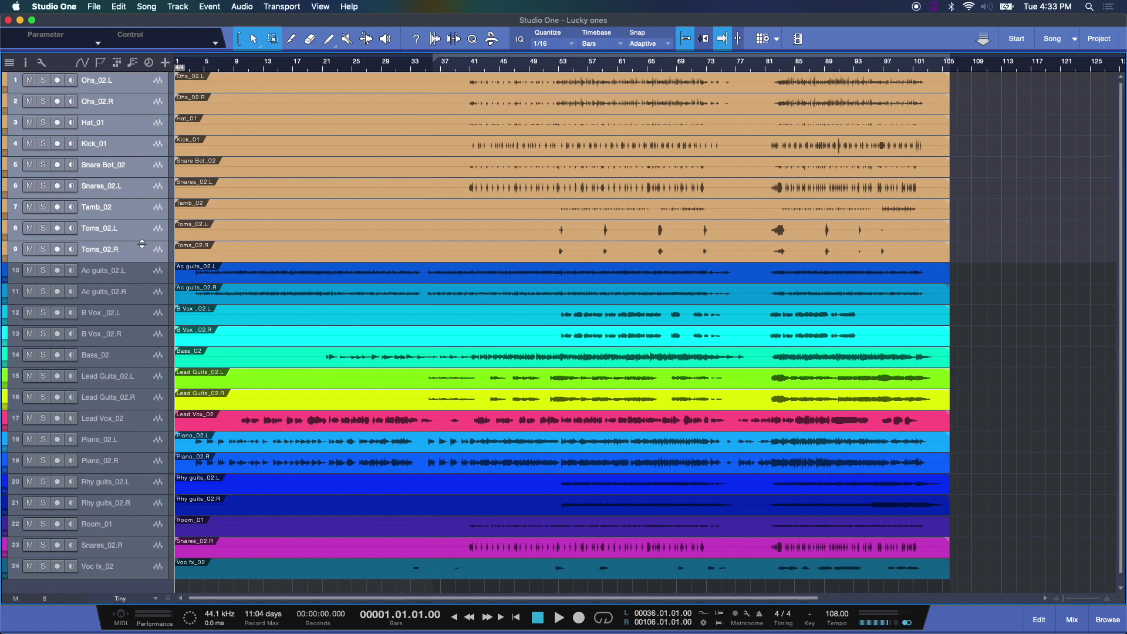
left_click(137, 278)
left_click(138, 299)
left_click(135, 277)
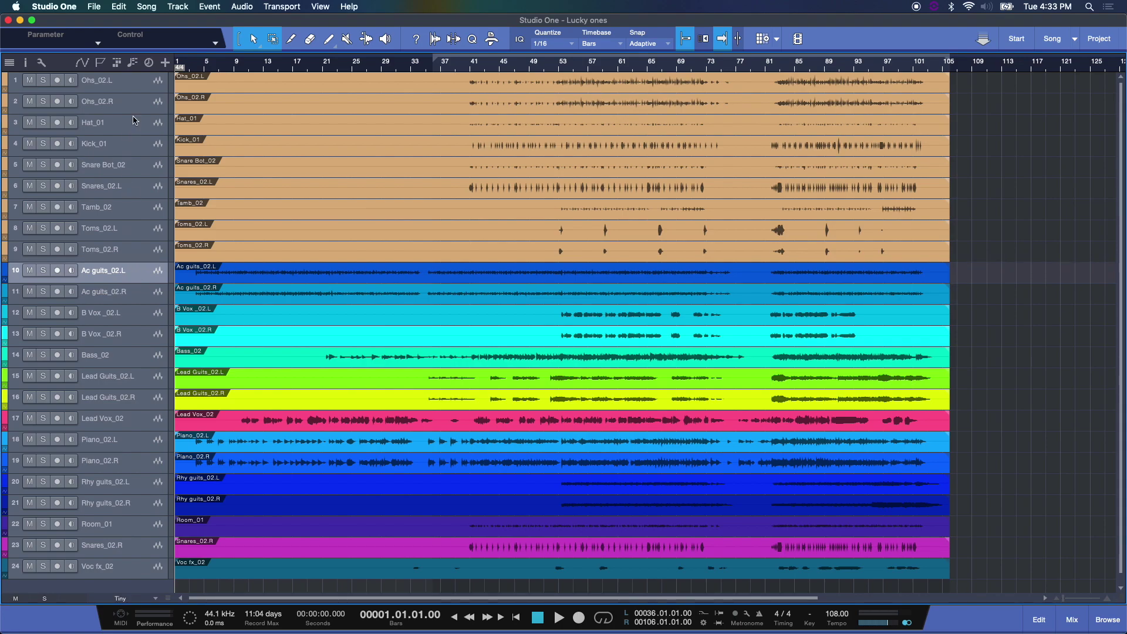
left_click(136, 84)
double_click(98, 83)
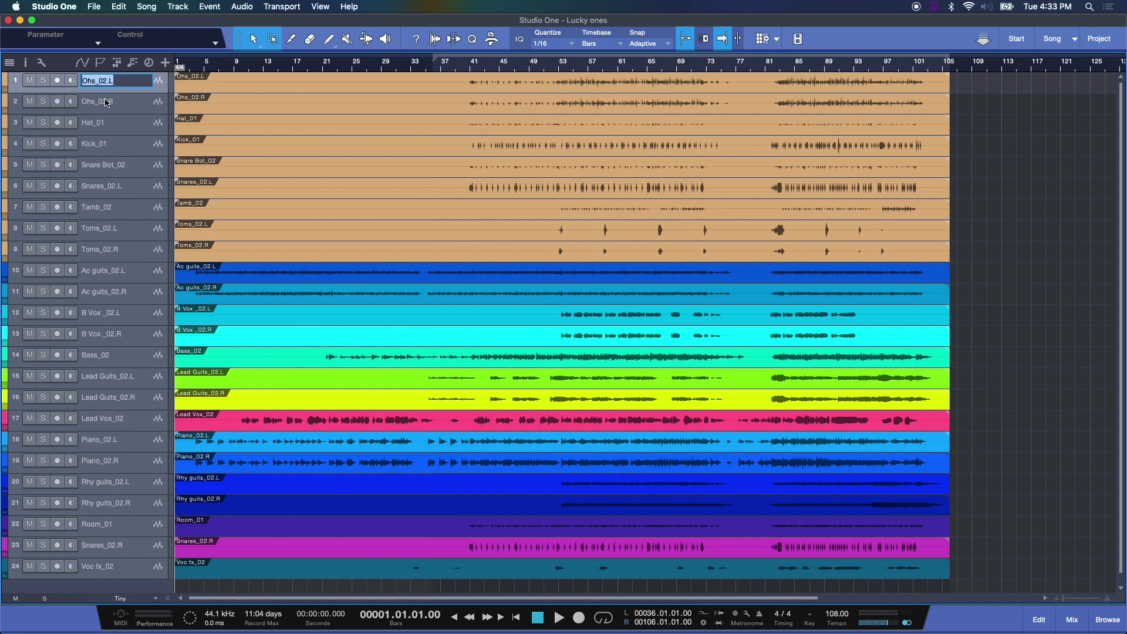
double_click(108, 102)
left_click(97, 125)
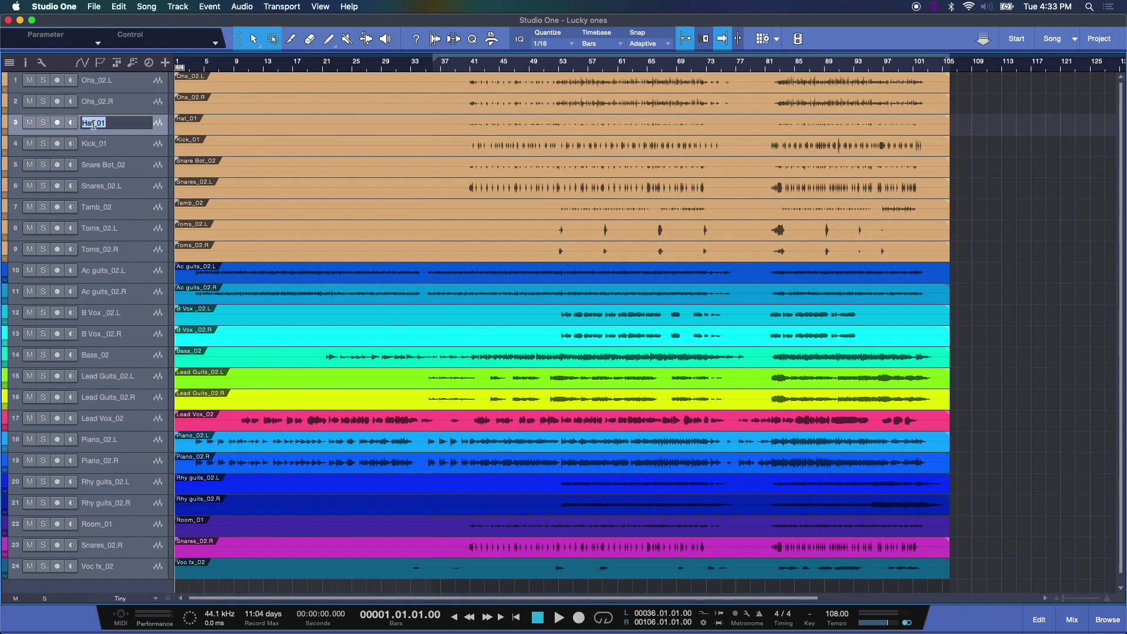
double_click(92, 146)
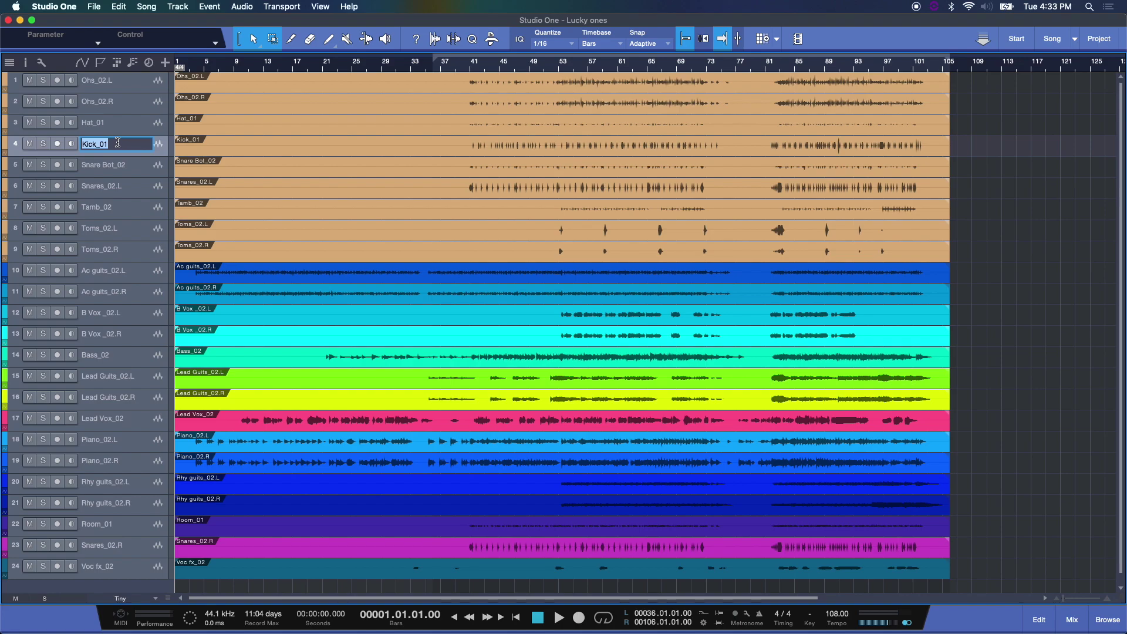
double_click(118, 164)
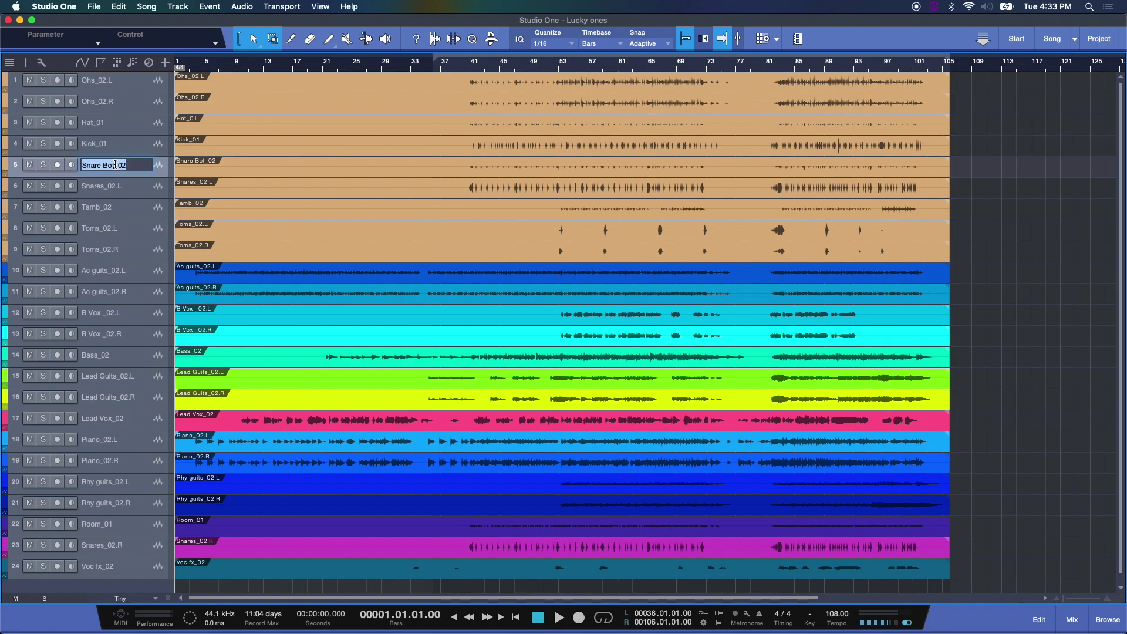
double_click(117, 185)
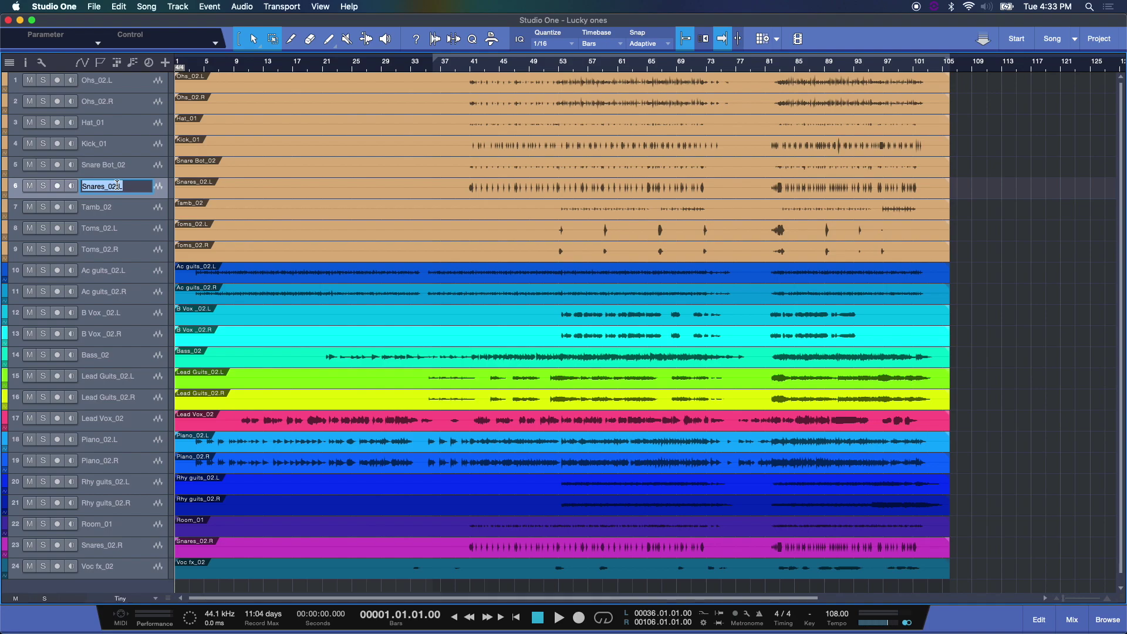
double_click(109, 209)
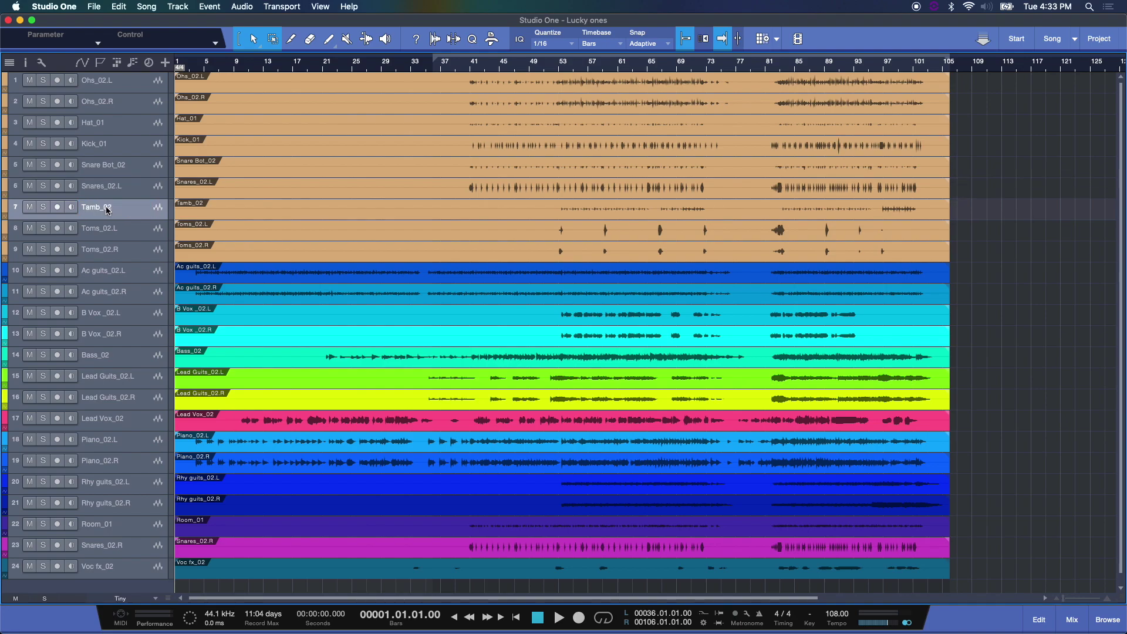
double_click(109, 228)
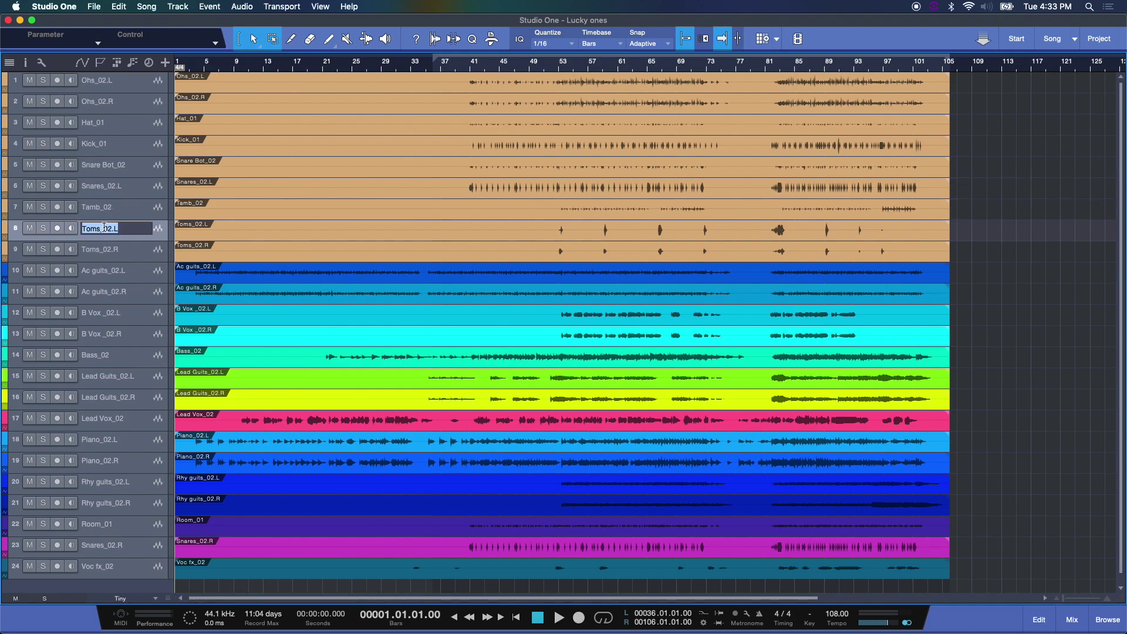
double_click(113, 249)
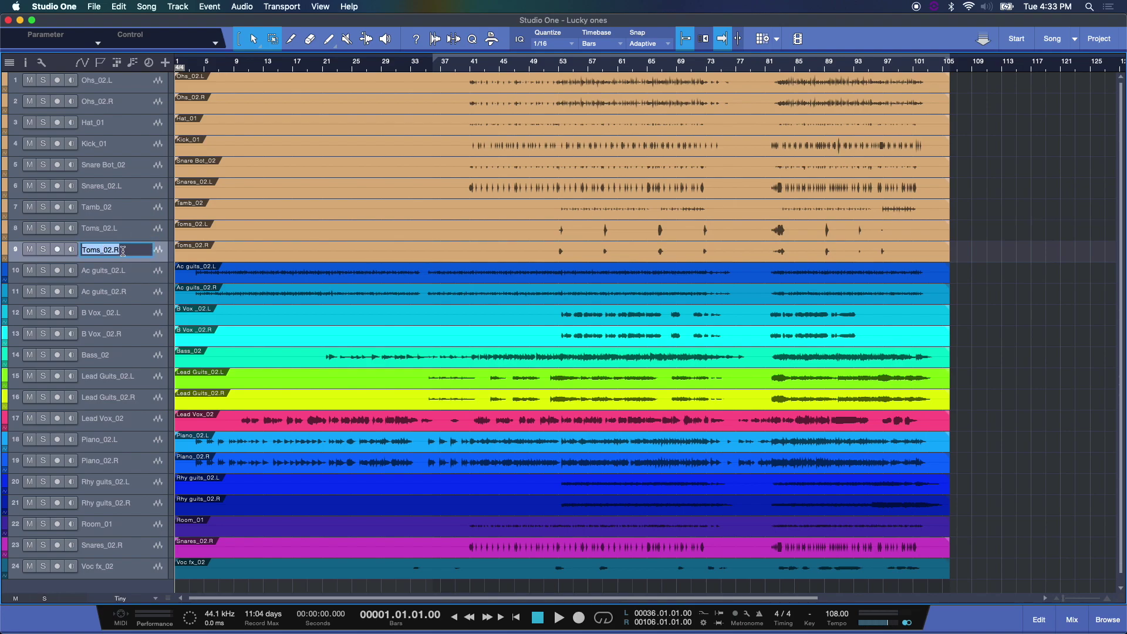
left_click(137, 273)
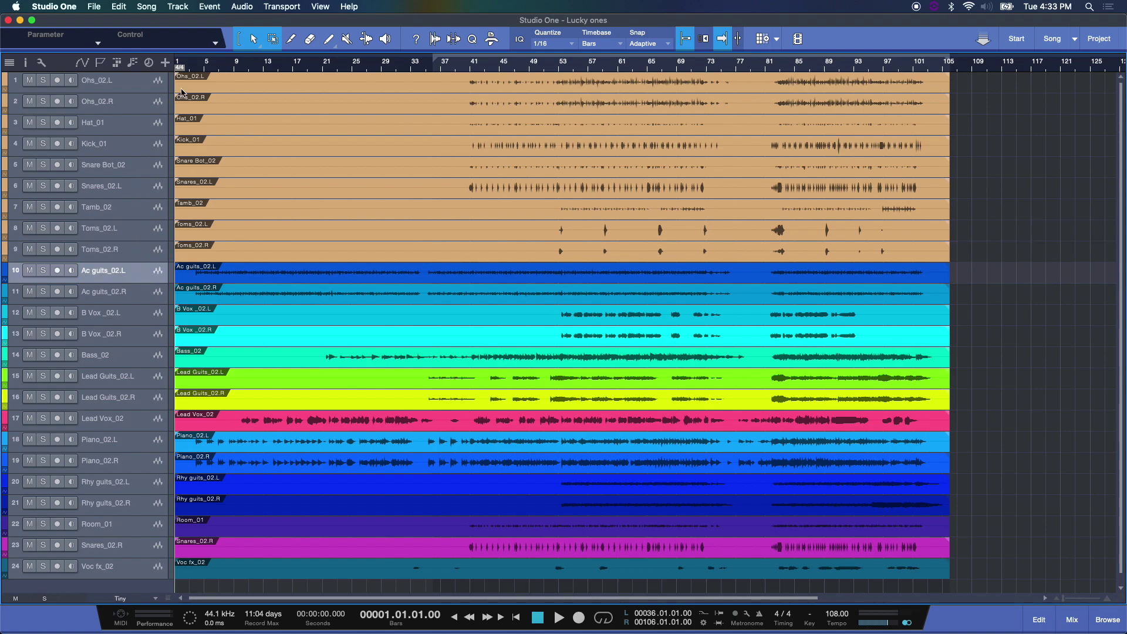
mouse_move(173, 103)
left_mouse_down()
mouse_move(322, 107)
mouse_move(95, 122)
mouse_move(196, 117)
mouse_move(163, 114)
left_mouse_up()
left_click(130, 82)
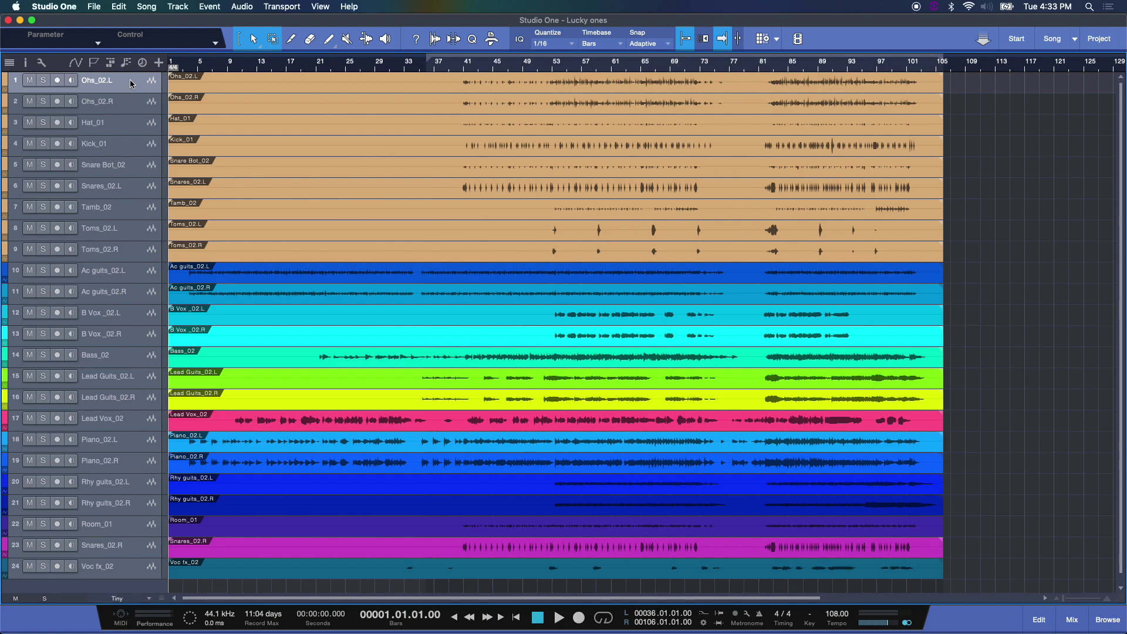
Step: Browse past the File menu and through the Edit menu toward the Song menu
left_click(95, 6)
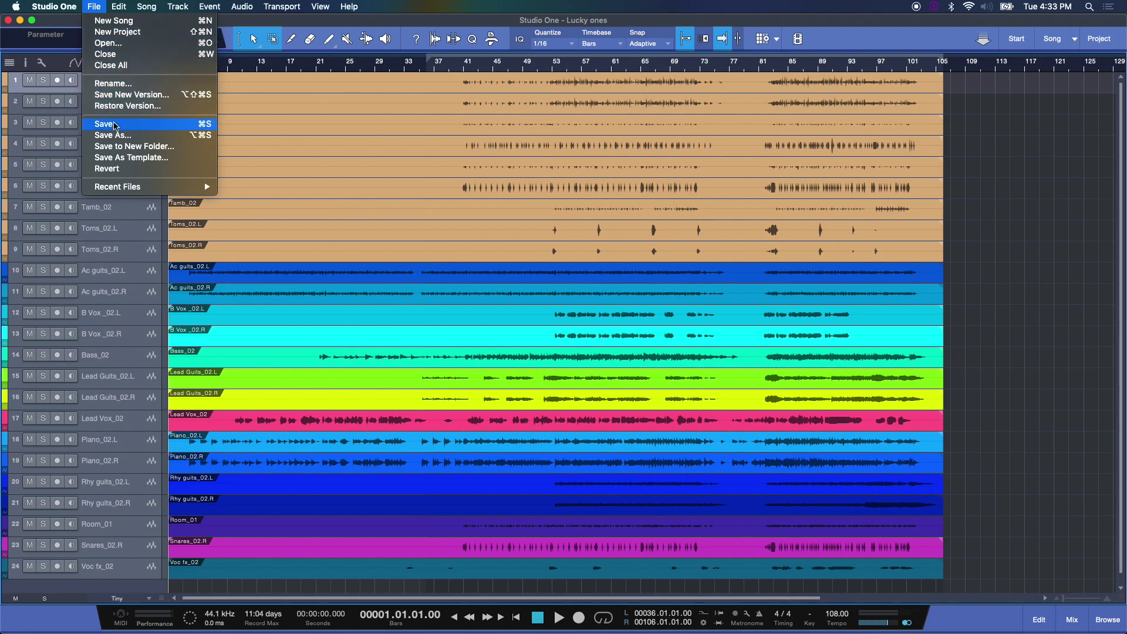
left_click(246, 23)
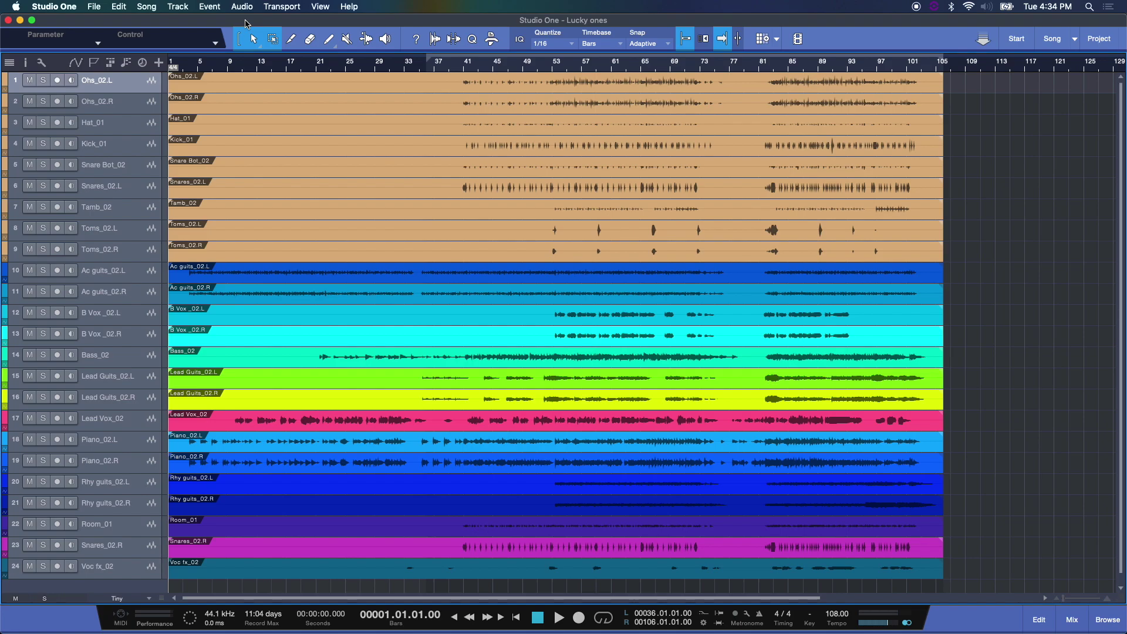
left_click(122, 6)
mouse_move(142, 6)
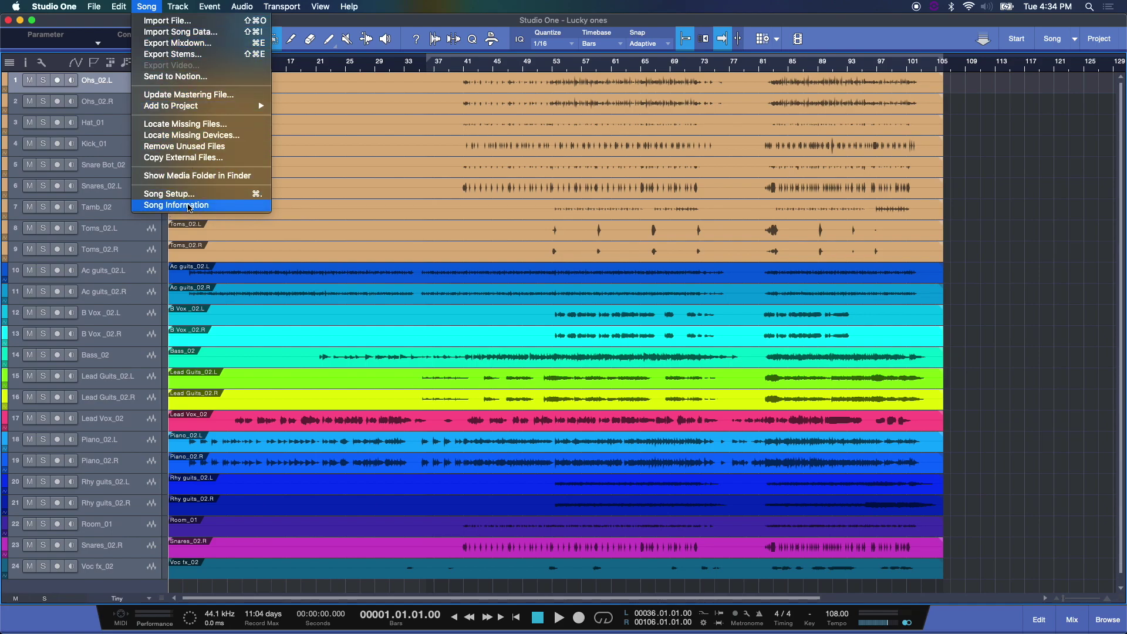
Step: Open Song Setup and set the song title to "Ain't We The Lucky Ones"
left_click(188, 205)
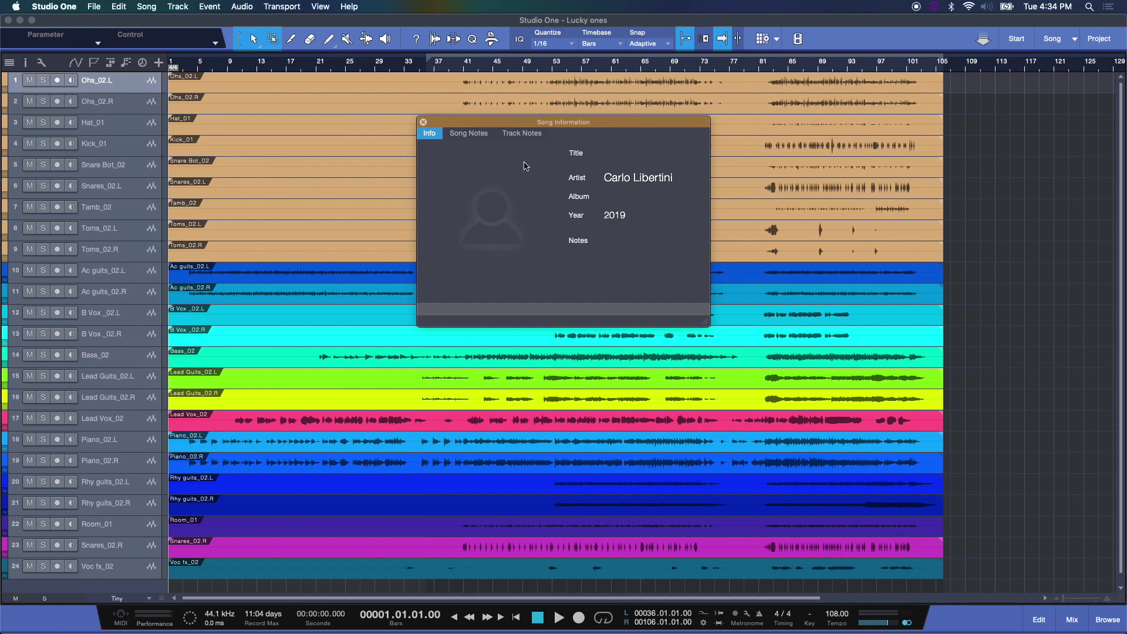
double_click(520, 211)
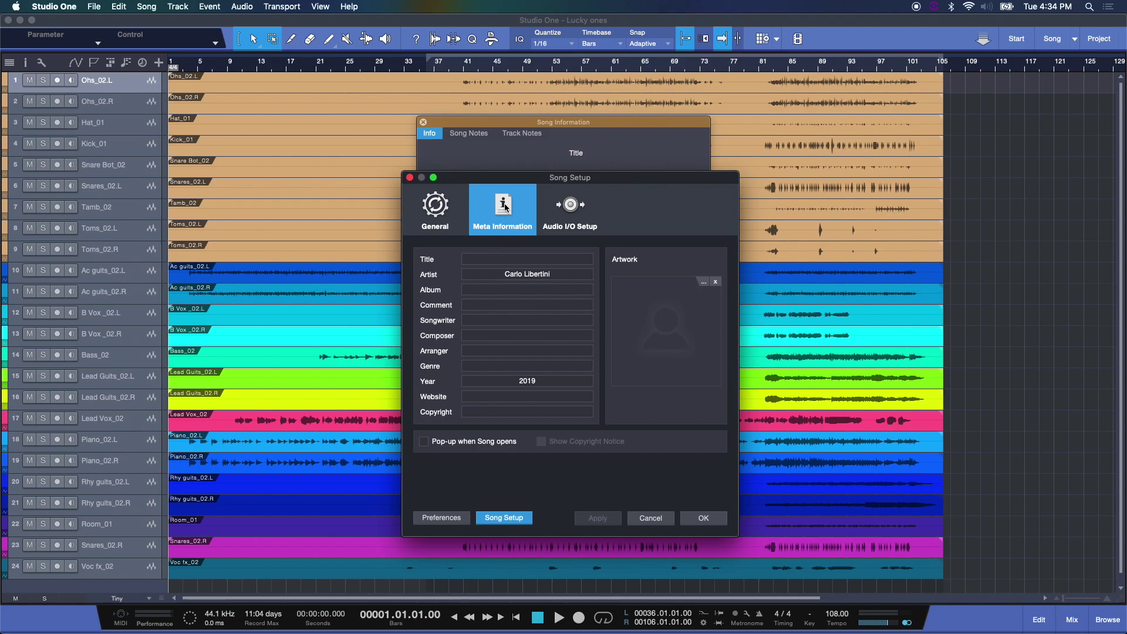
left_click(507, 260)
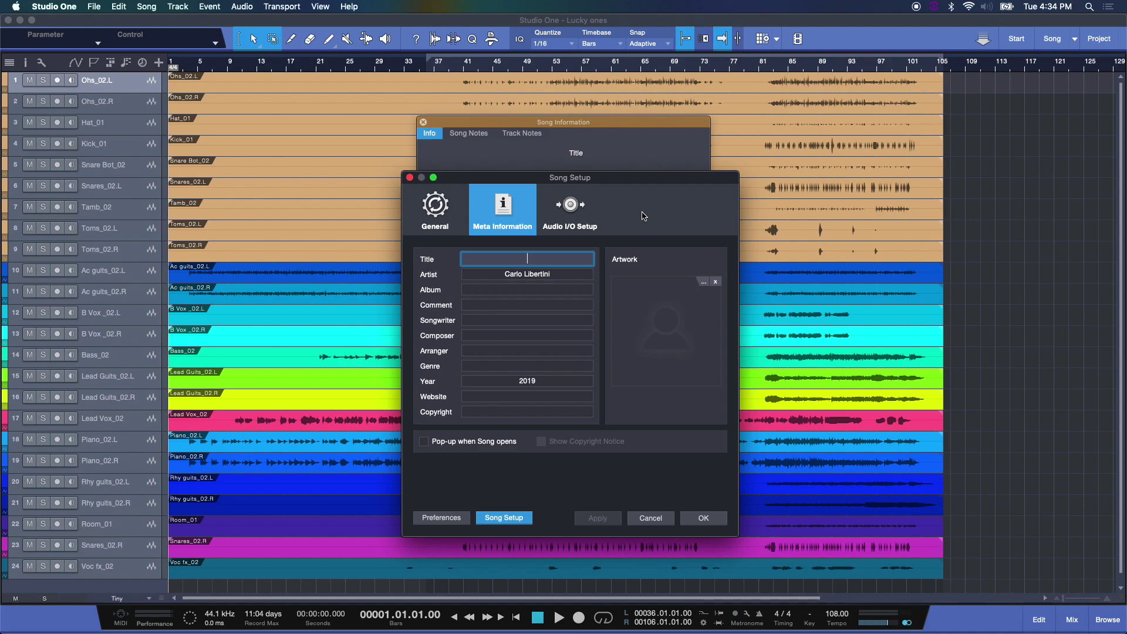
type("Ain't We The Lucky Ones")
left_click(570, 272)
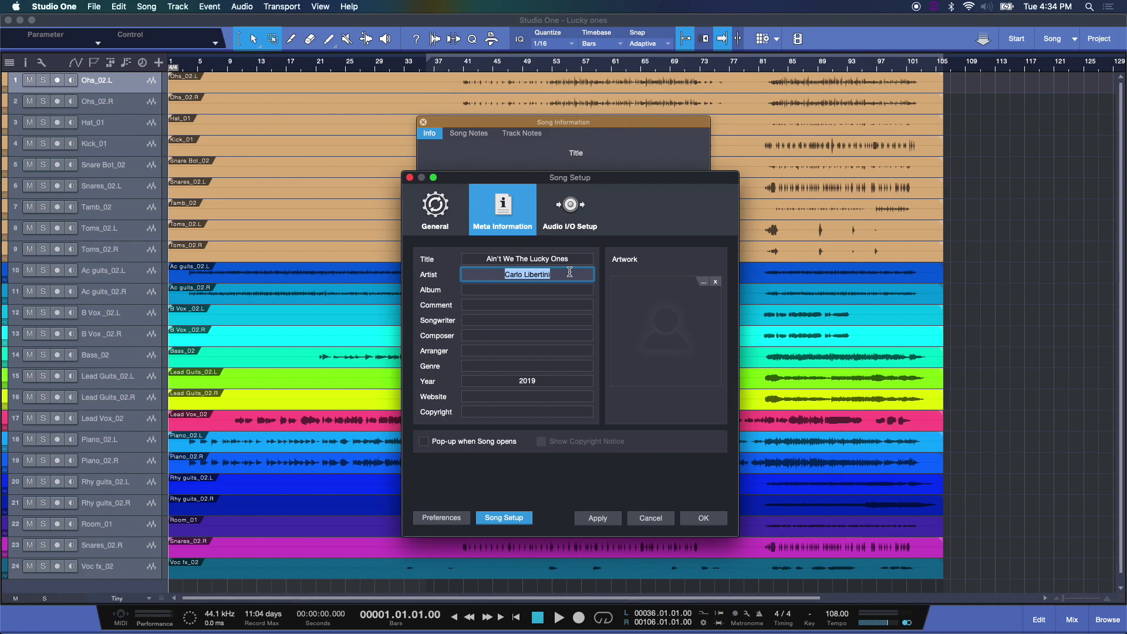
Step: Enter the songwriters' names, leaving Genre, Website and Copyright empty
left_click(555, 303)
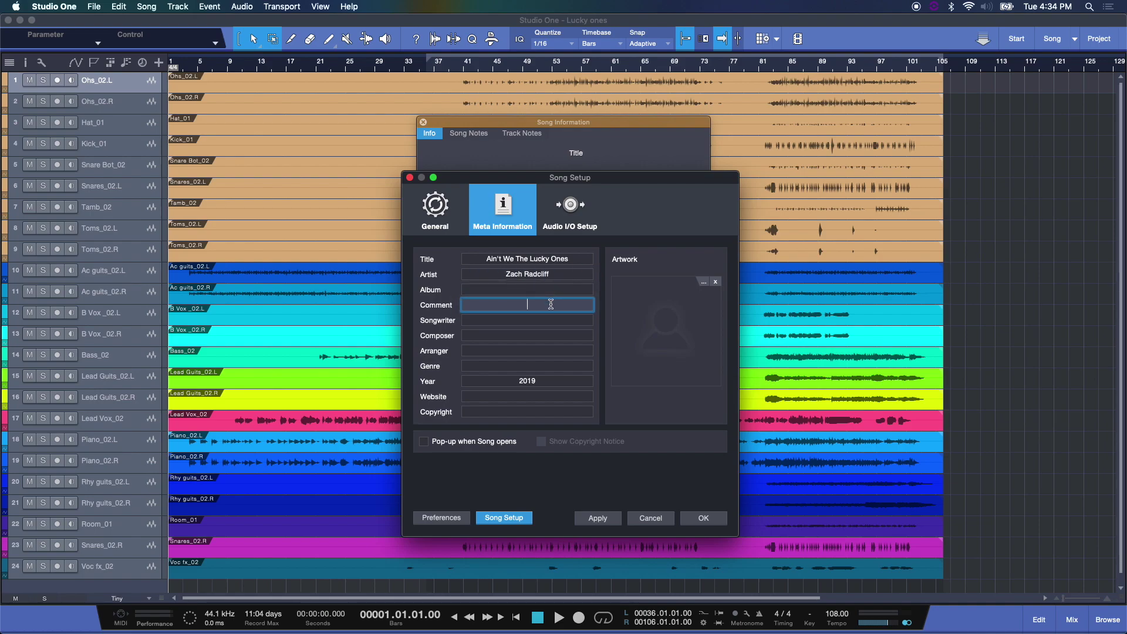
left_click(547, 320)
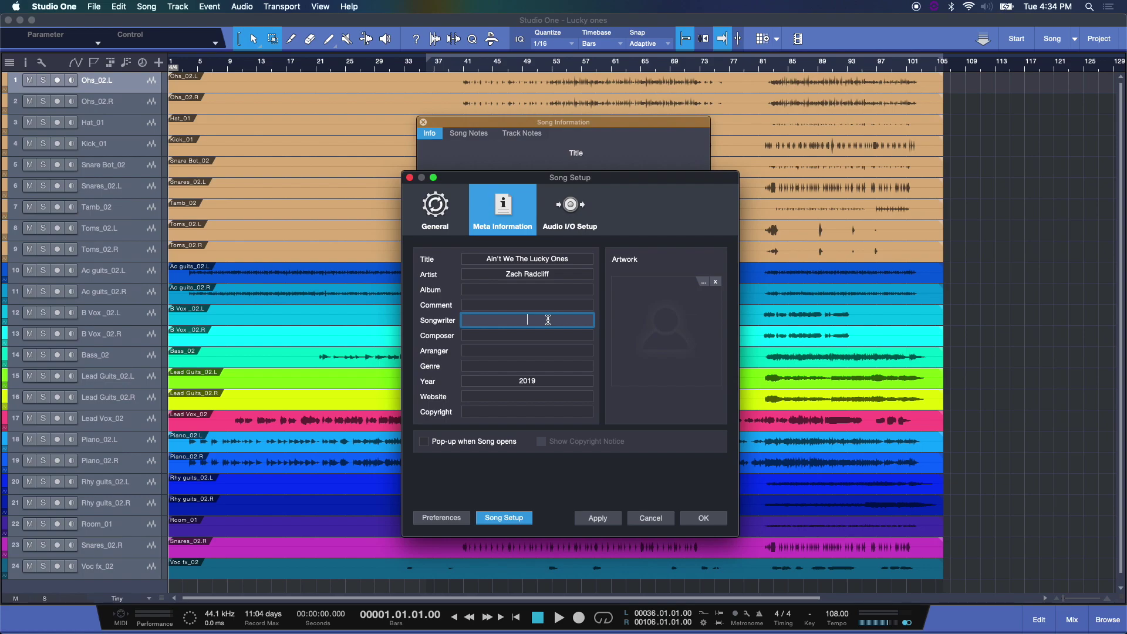
type("Chuck and Zach")
left_click(526, 365)
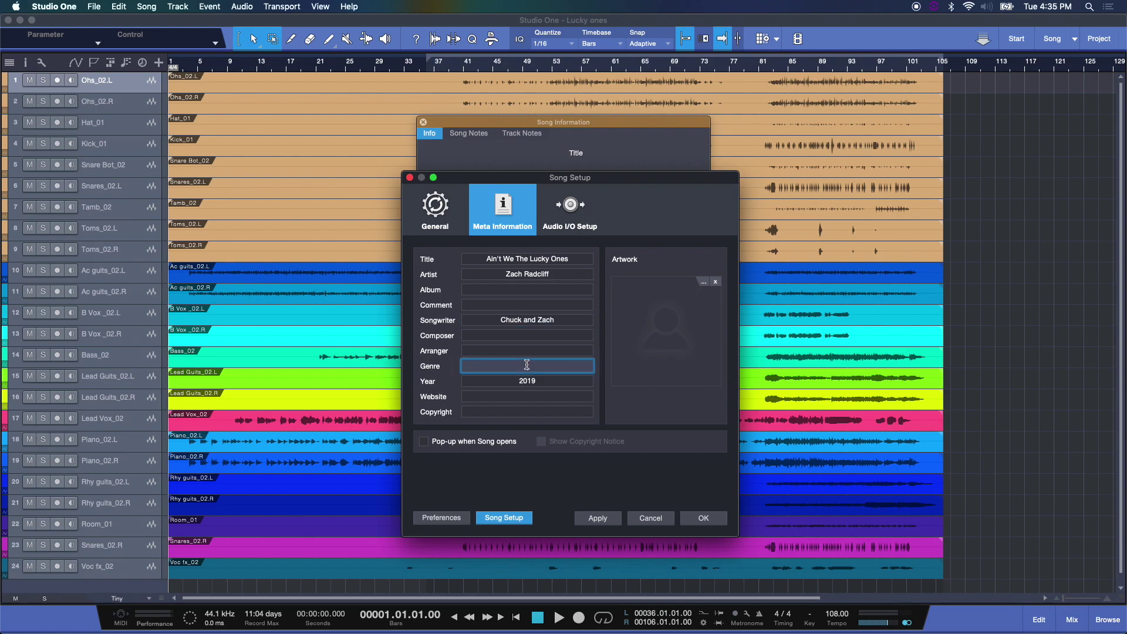
left_click(544, 396)
left_click(537, 412)
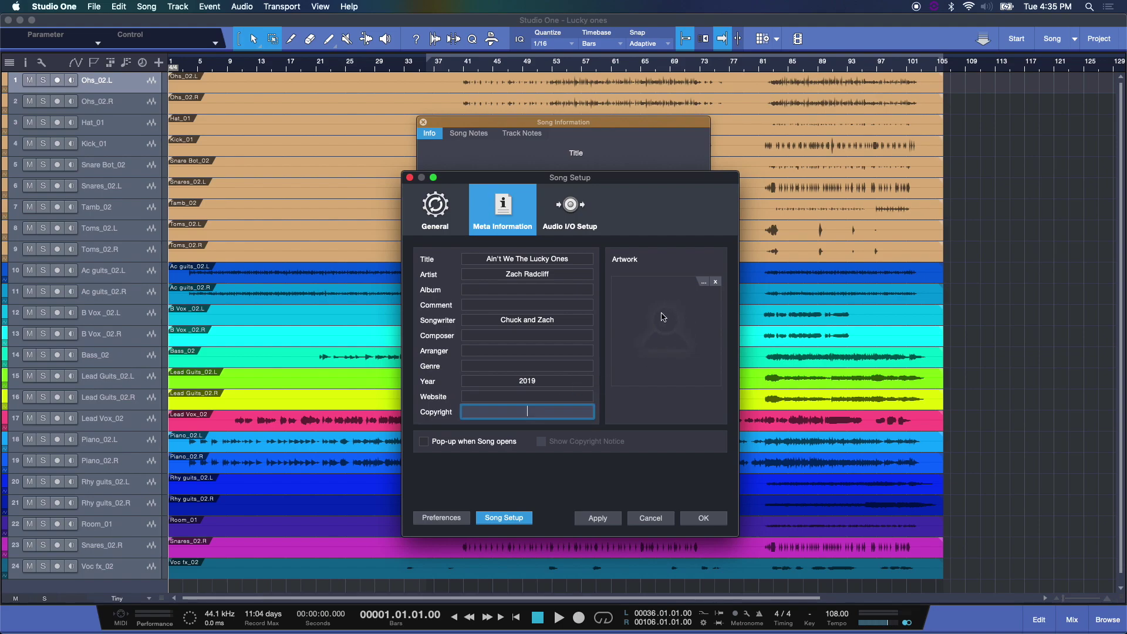
Step: Load peal vector_Fotor2.jpg as the song artwork and confirm Song Setup with OK
left_click(704, 284)
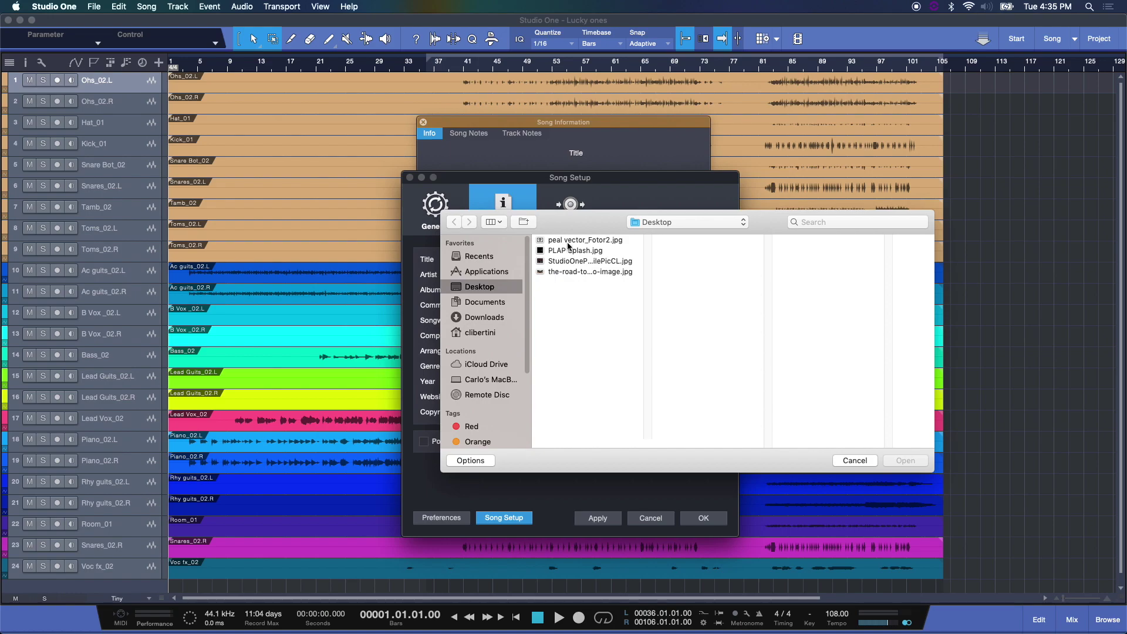
left_click(567, 239)
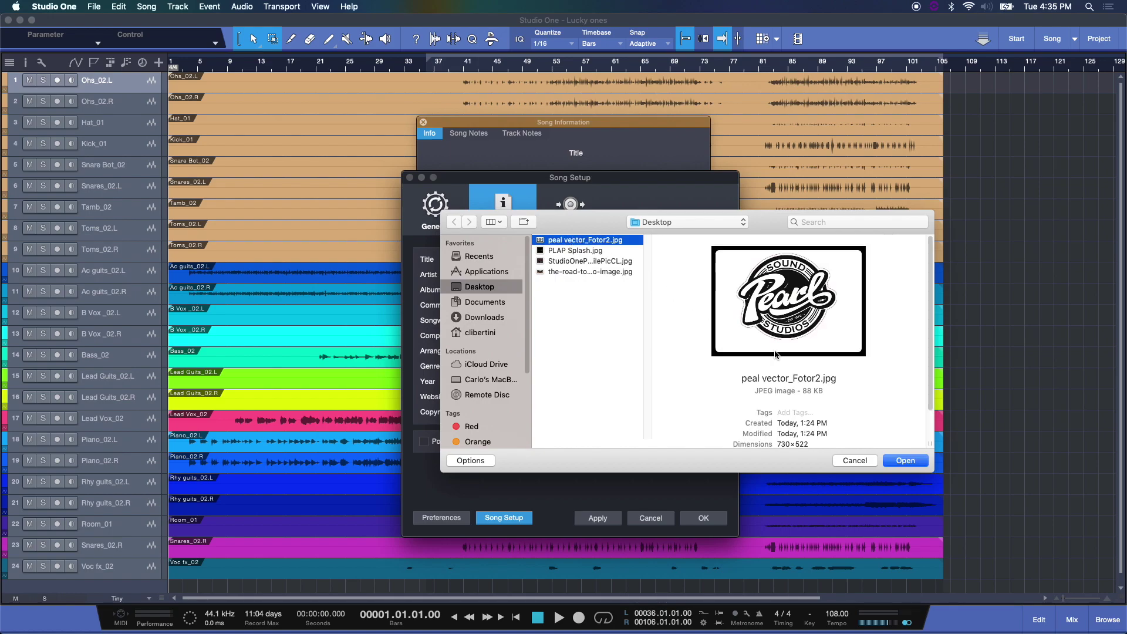
left_click(894, 462)
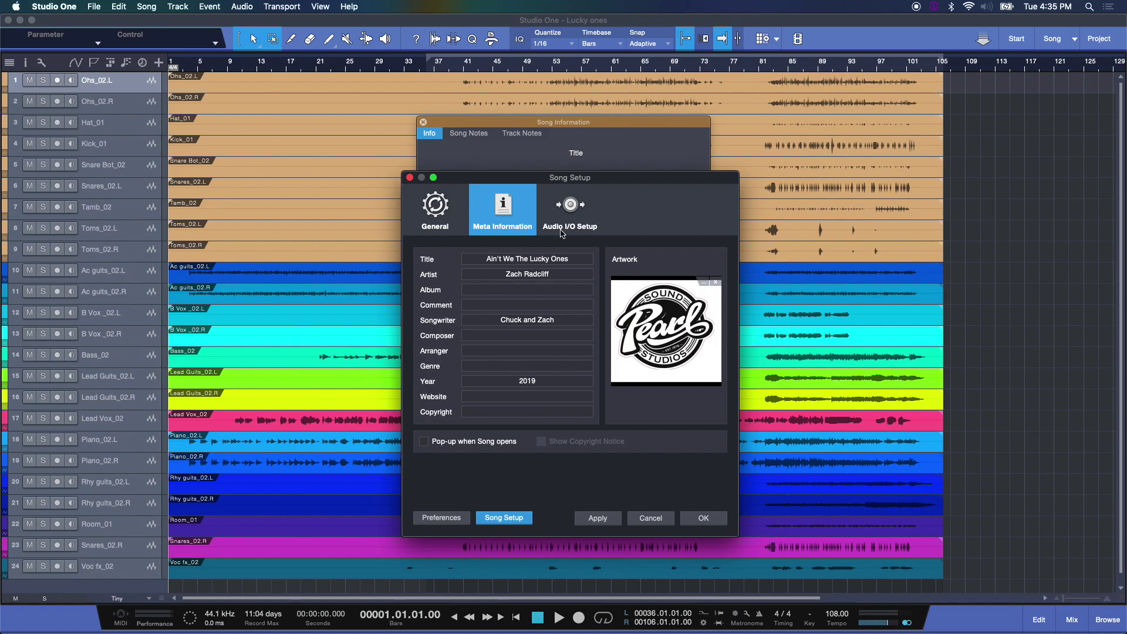
left_click(703, 517)
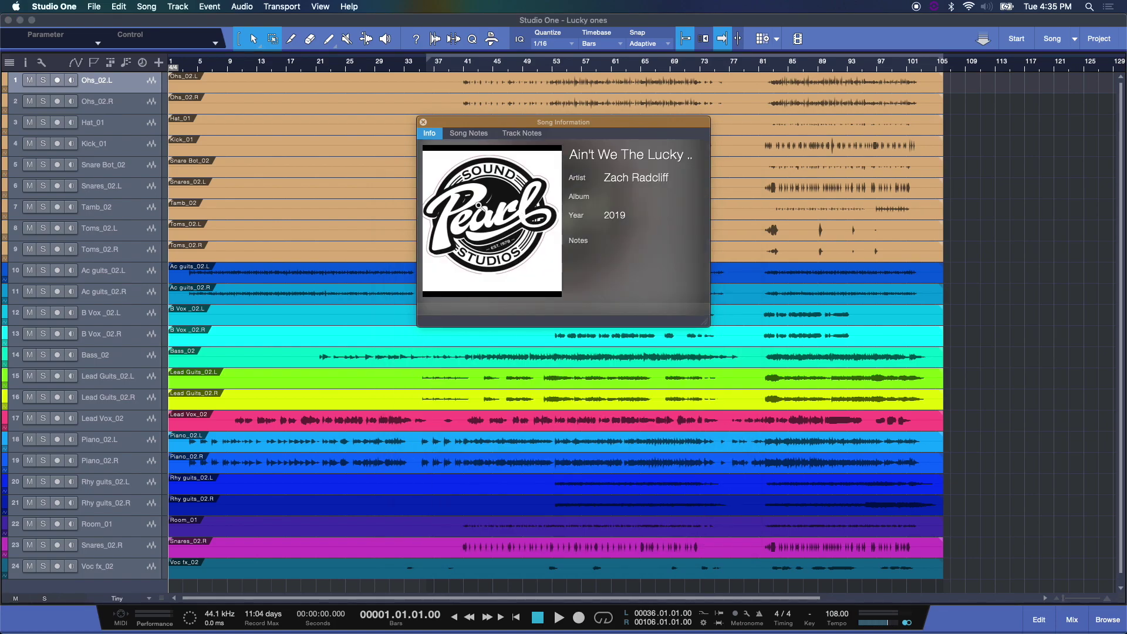
Step: Add the track note U87 to Ohs_02.L
left_click(479, 135)
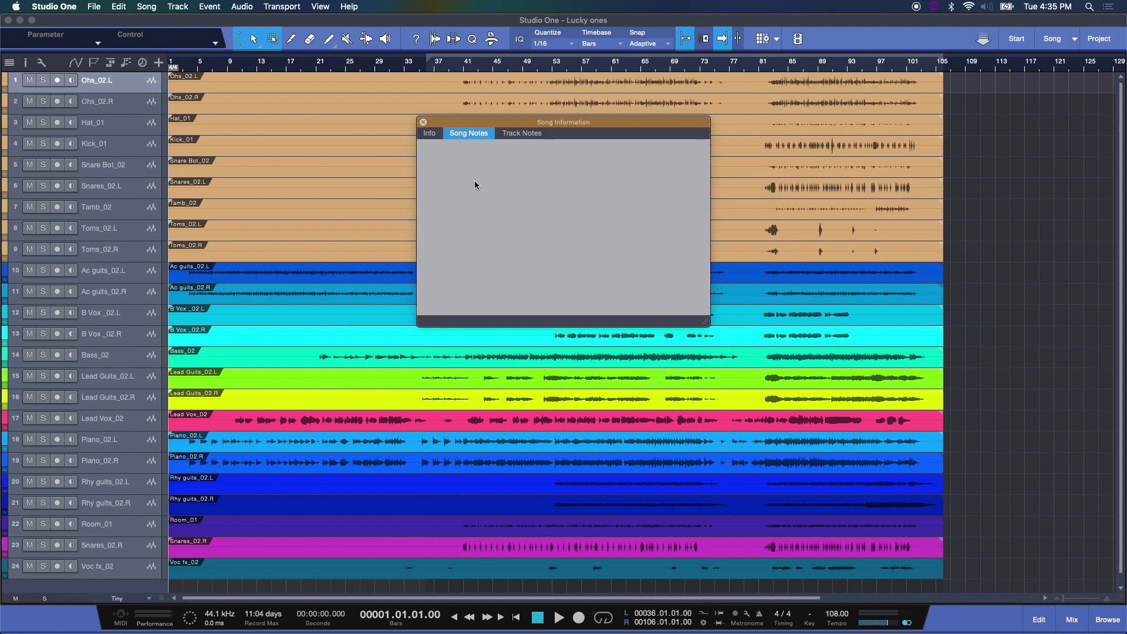
left_click(521, 134)
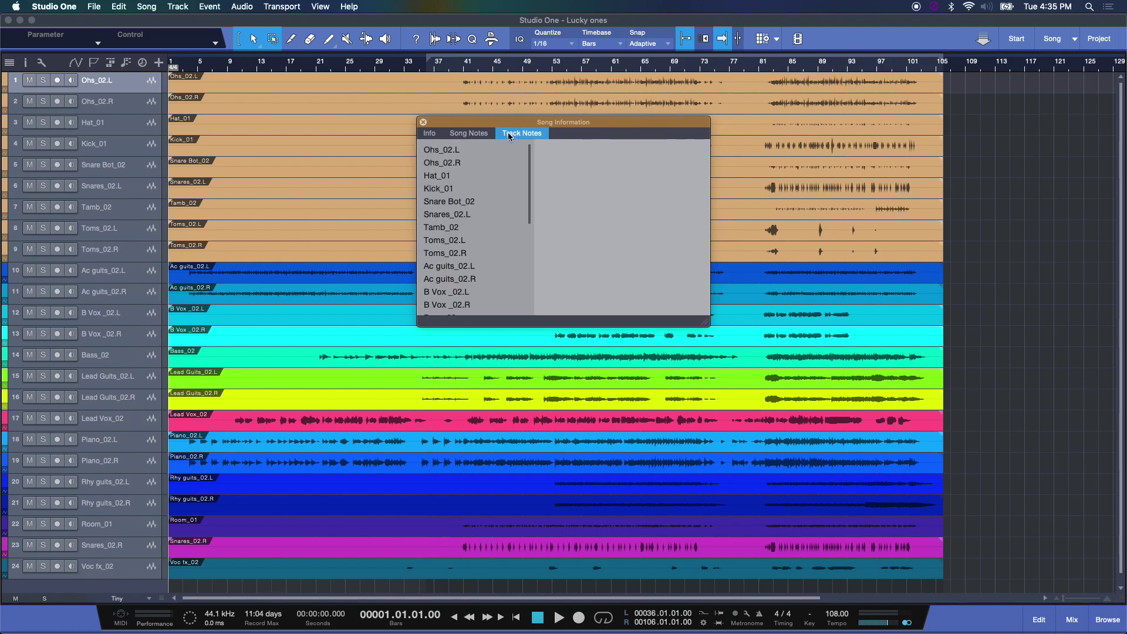
left_click(454, 151)
left_click(570, 157)
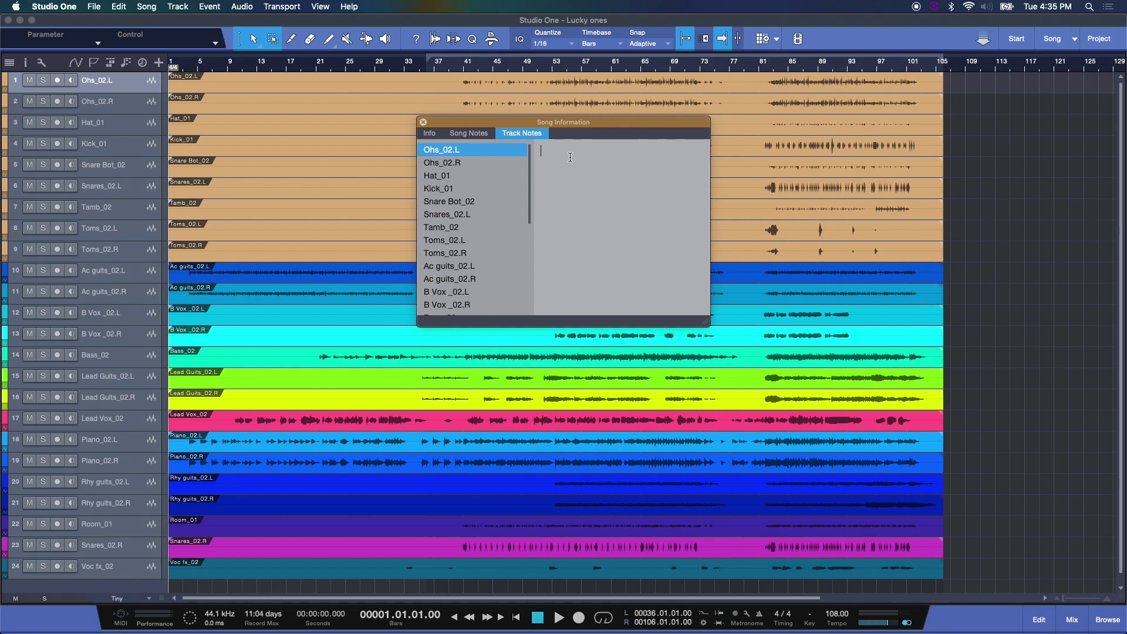
type("U87")
Step: Add the track note SM57 to Snare Bot_02, fixing a typo
left_click(456, 163)
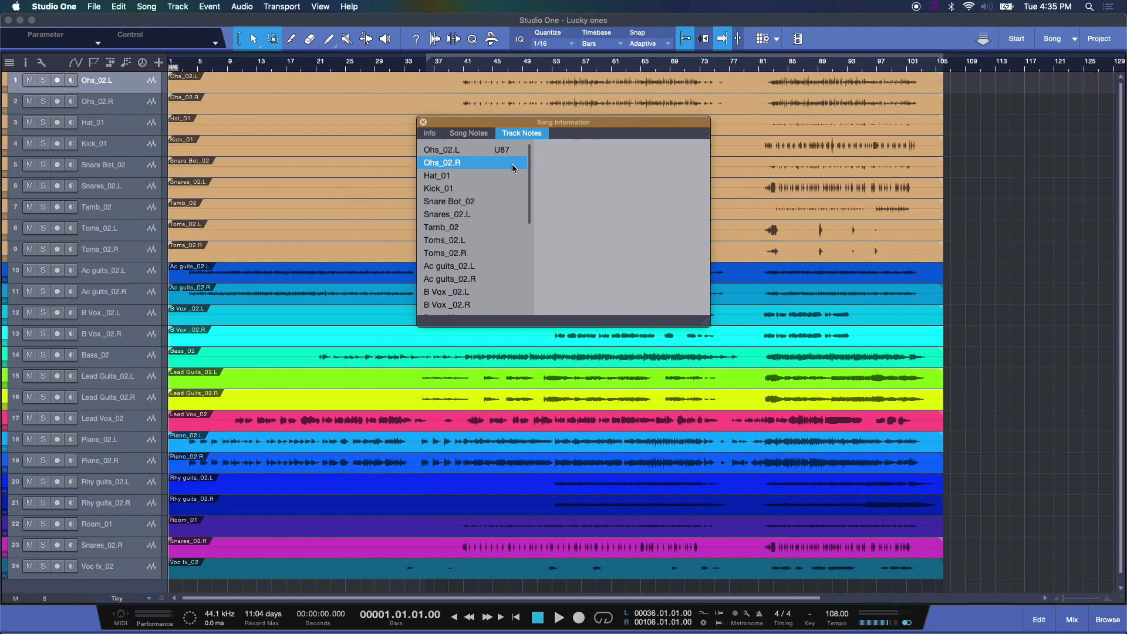
left_click(441, 176)
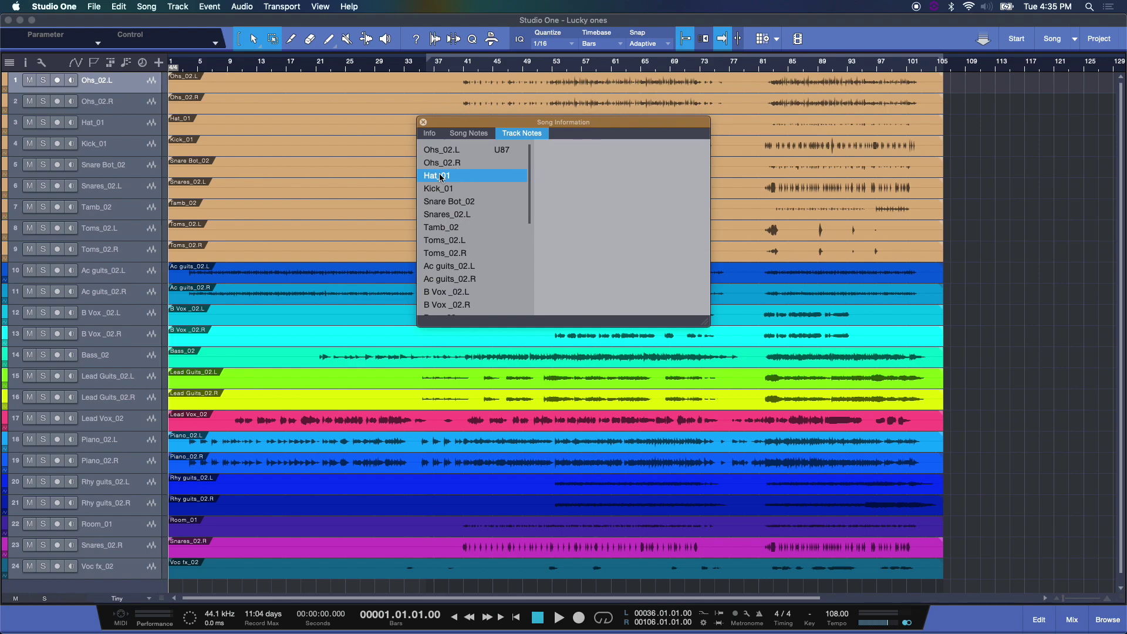
left_click(441, 202)
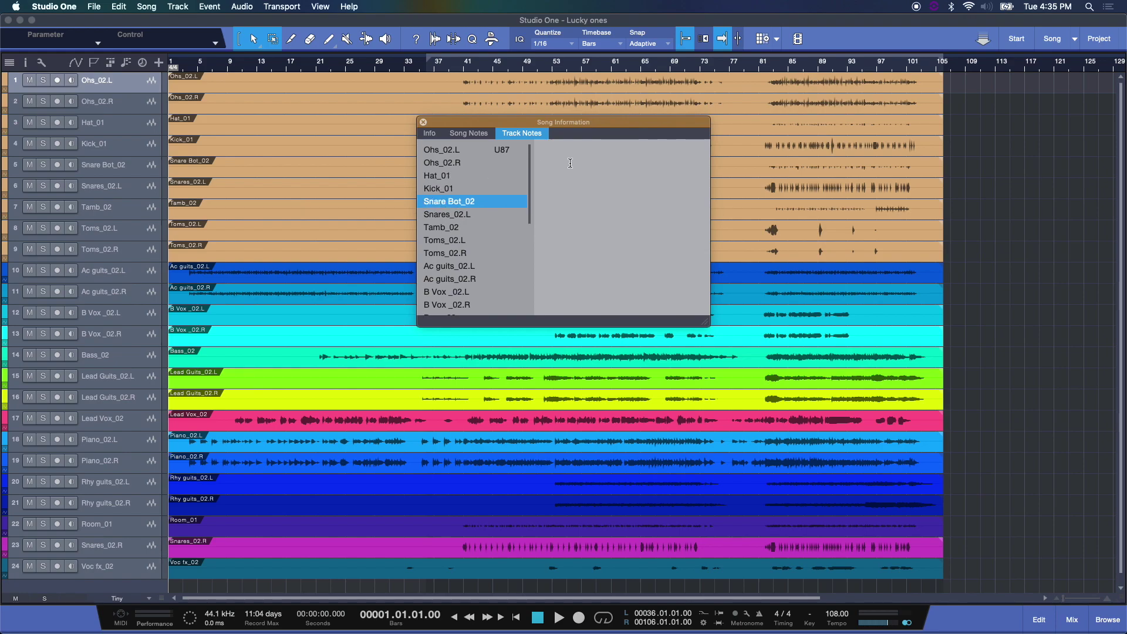
type("SM57")
Step: Review the notes on Ohs_02.L through Snare Bot_02, then return to the Info tab
left_click(438, 151)
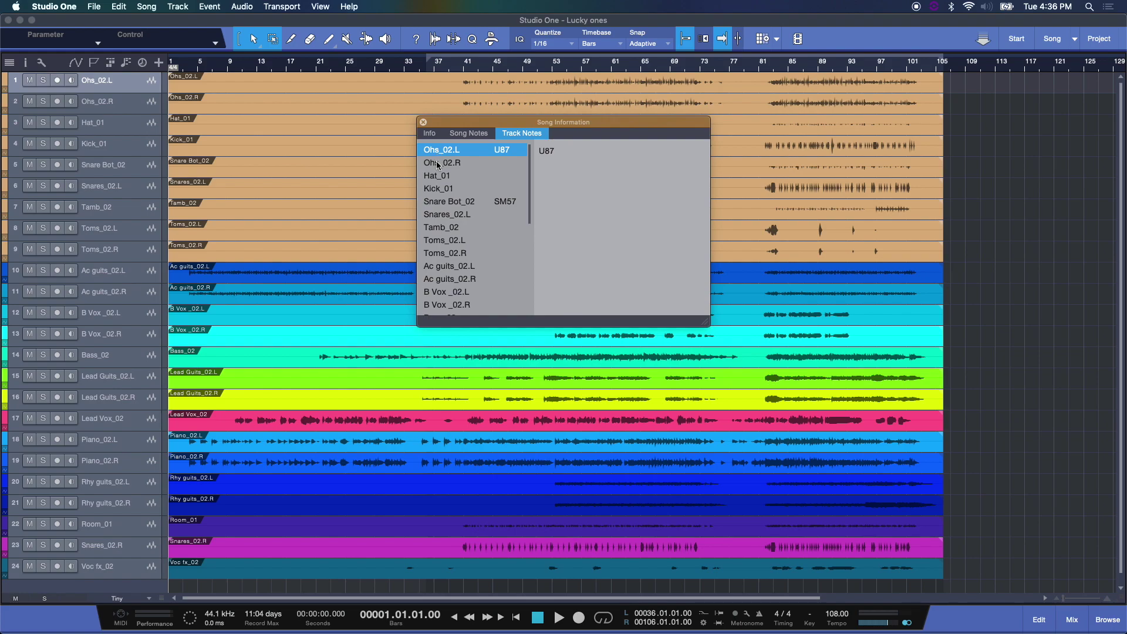
left_click(438, 163)
left_click(438, 176)
left_click(437, 189)
left_click(435, 202)
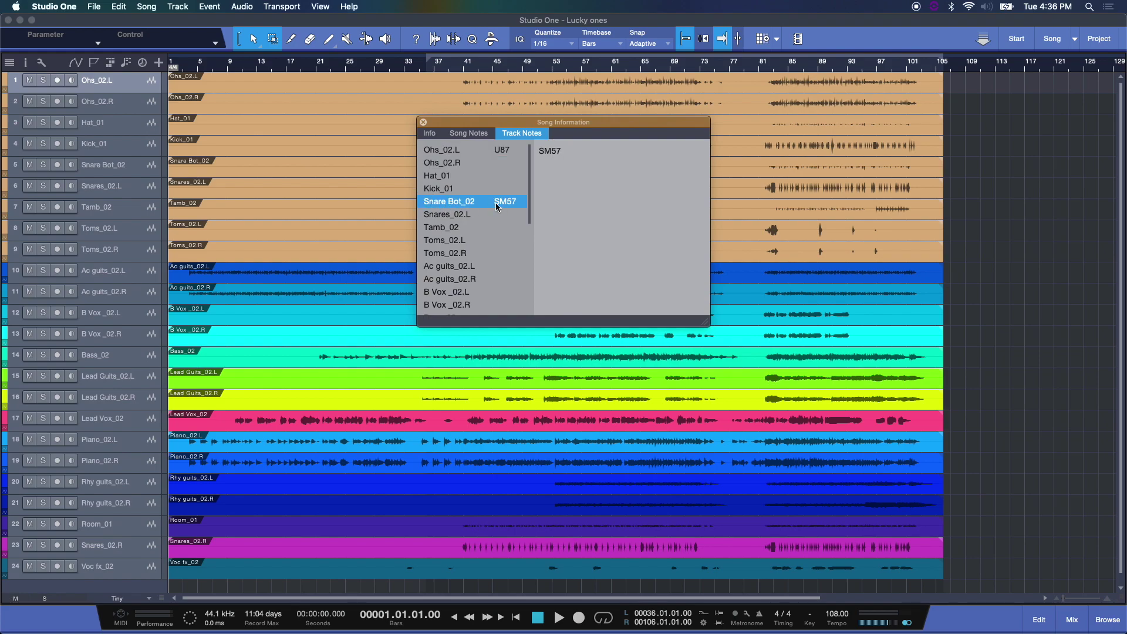
scroll(469, 252, "down", 5)
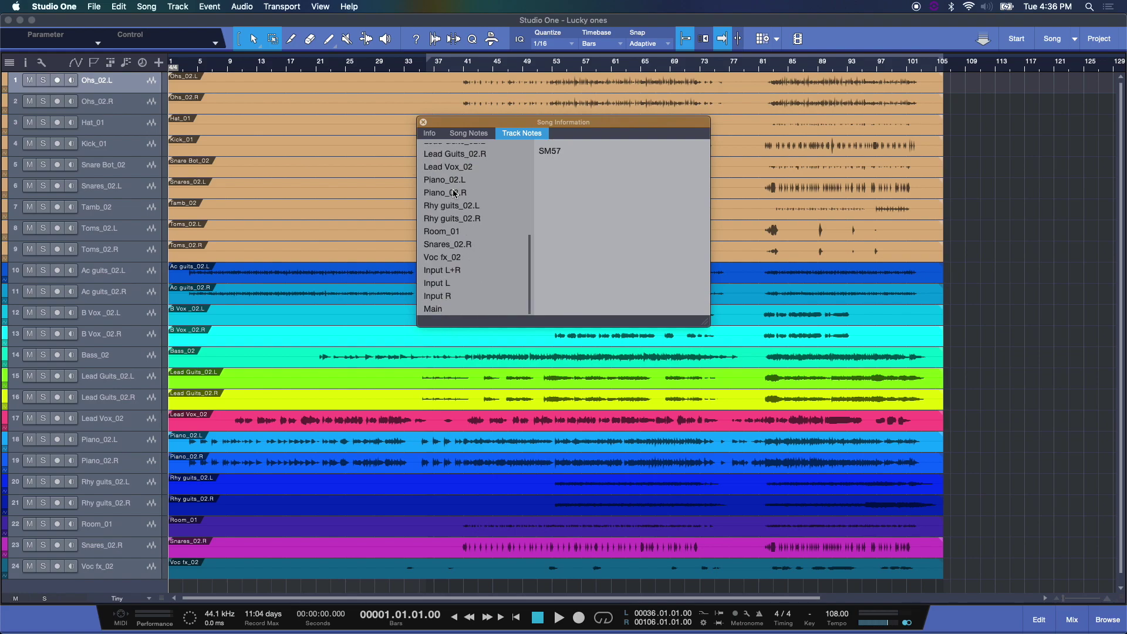
scroll(478, 182, "up", 5)
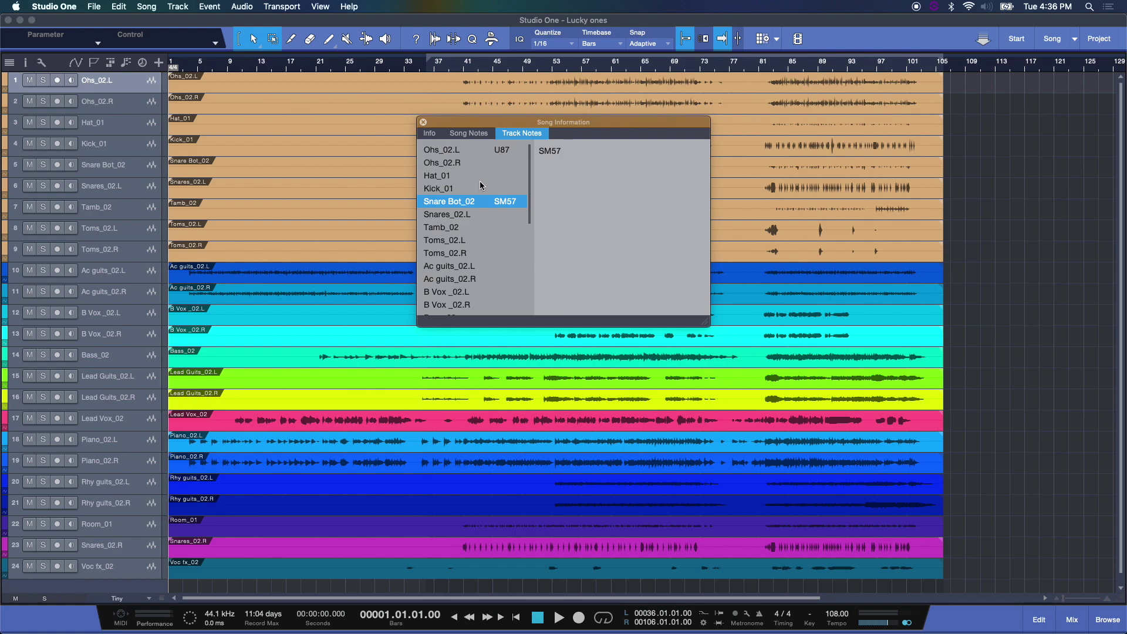
left_click(474, 133)
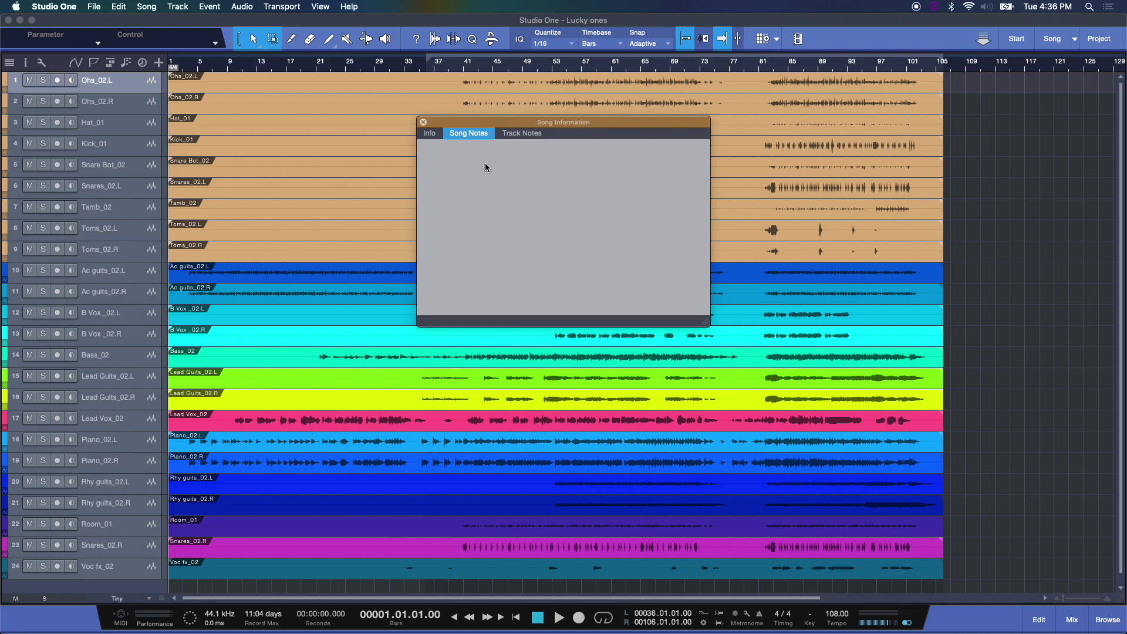
left_click(434, 135)
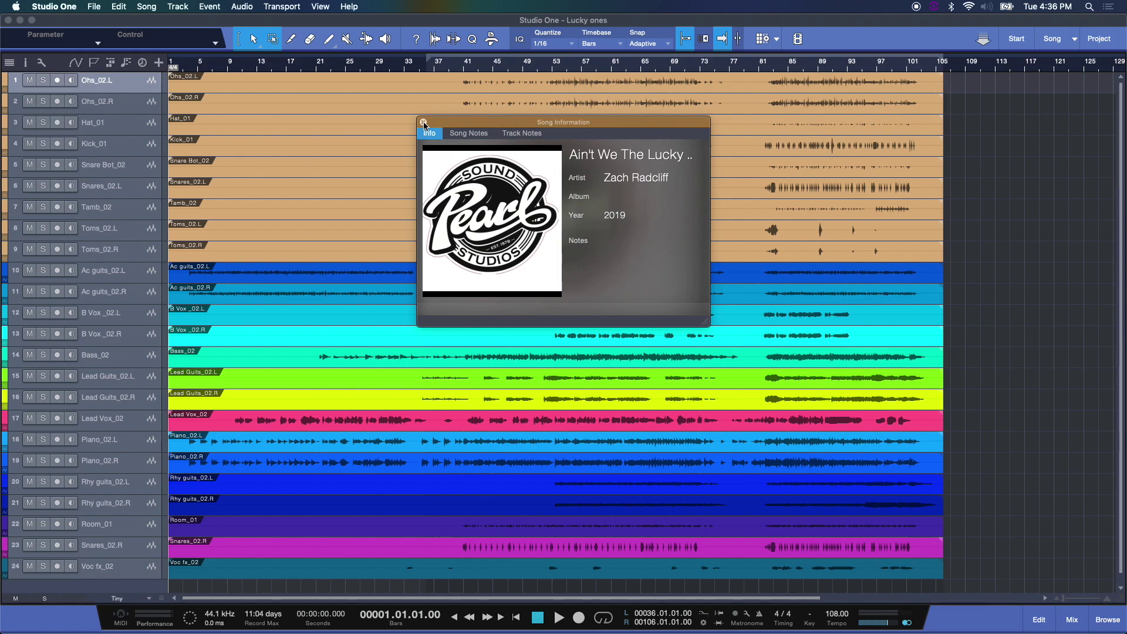
left_click(95, 7)
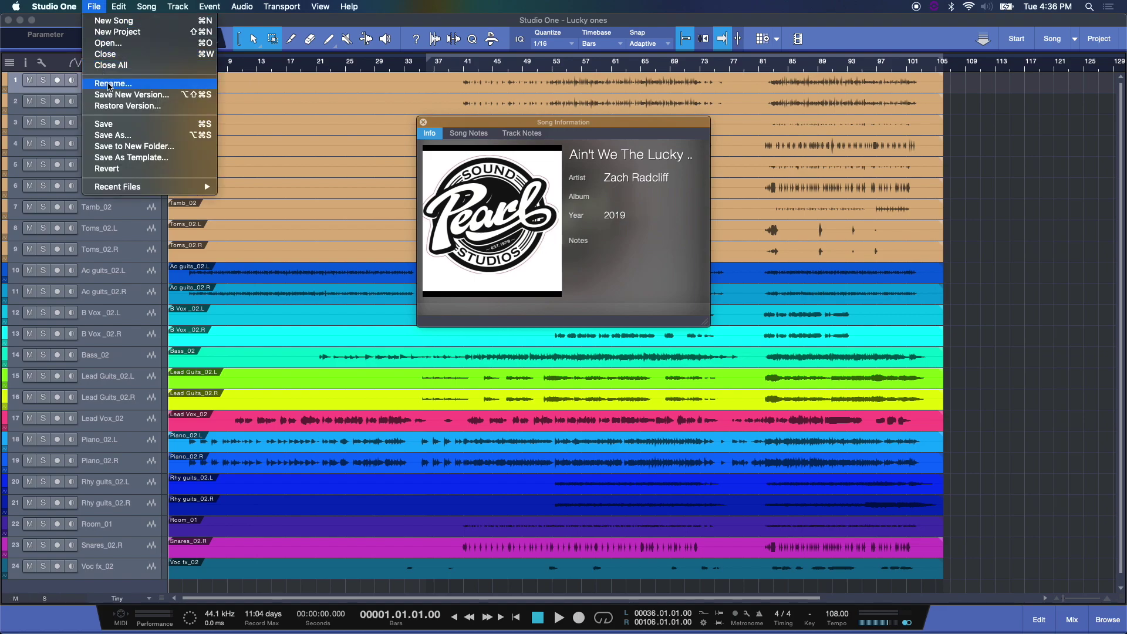
left_click(373, 22)
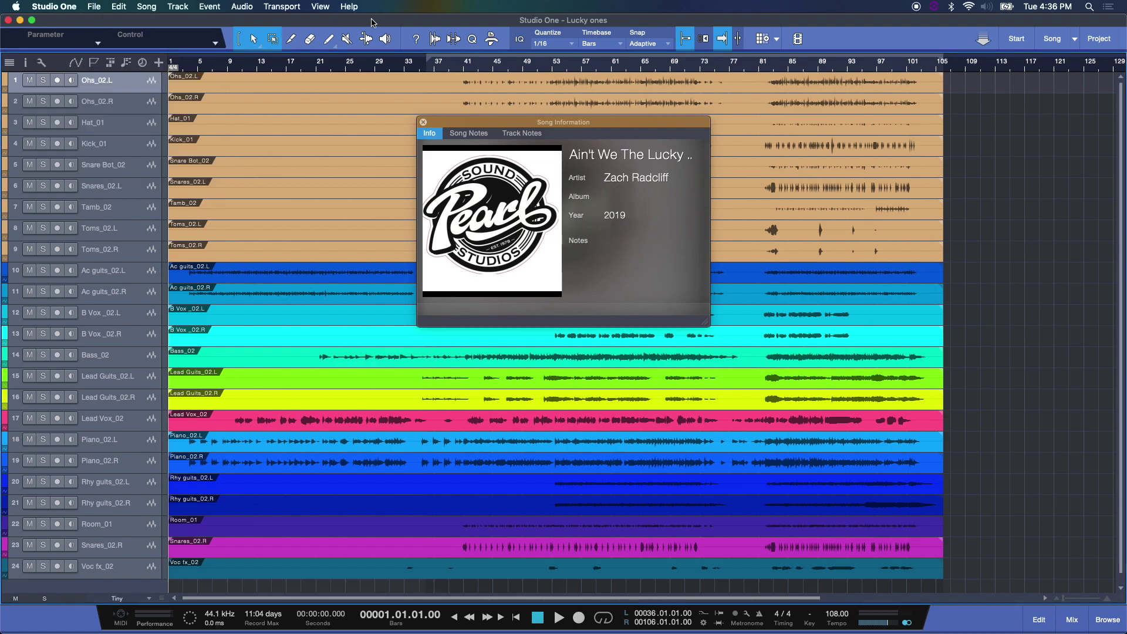